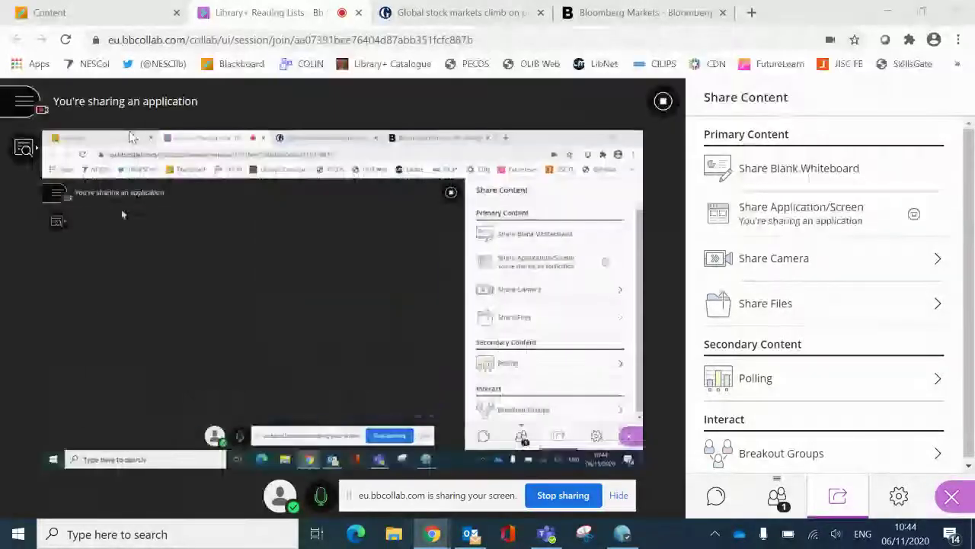
Switch to the Chrome Content tab showing the Blackboard Course Materials page.
click(125, 10)
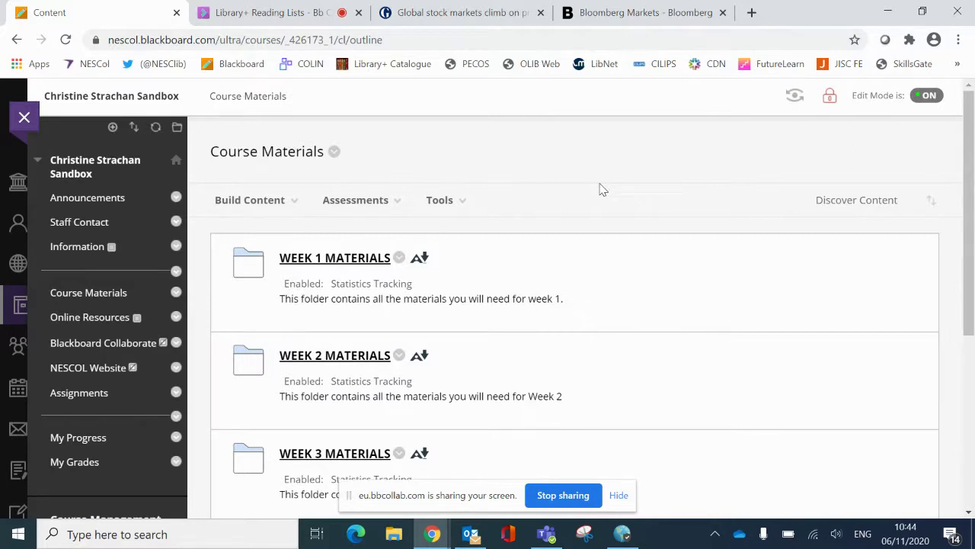
Scroll through the Course Materials outline and open the Assessments dropdown.
scroll(600, 189, down, 2)
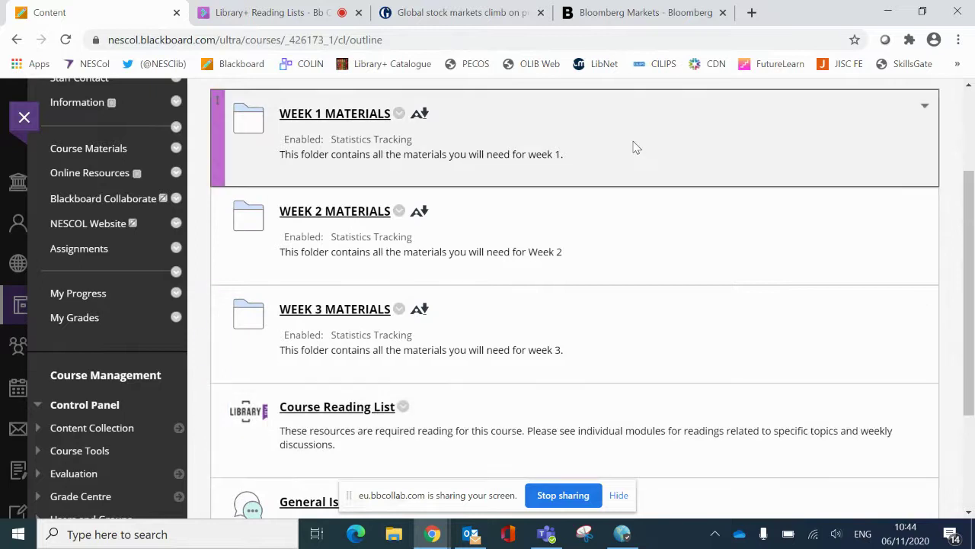
scroll(633, 147, up, 2)
click(355, 188)
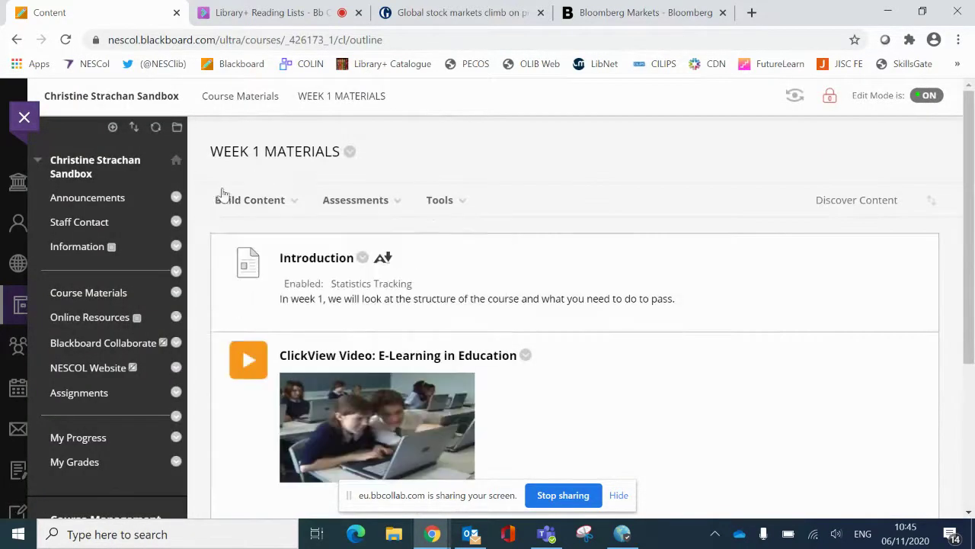
In WEEK 1 MATERIALS, choose Reading Lists from the Build Content menu.
click(256, 202)
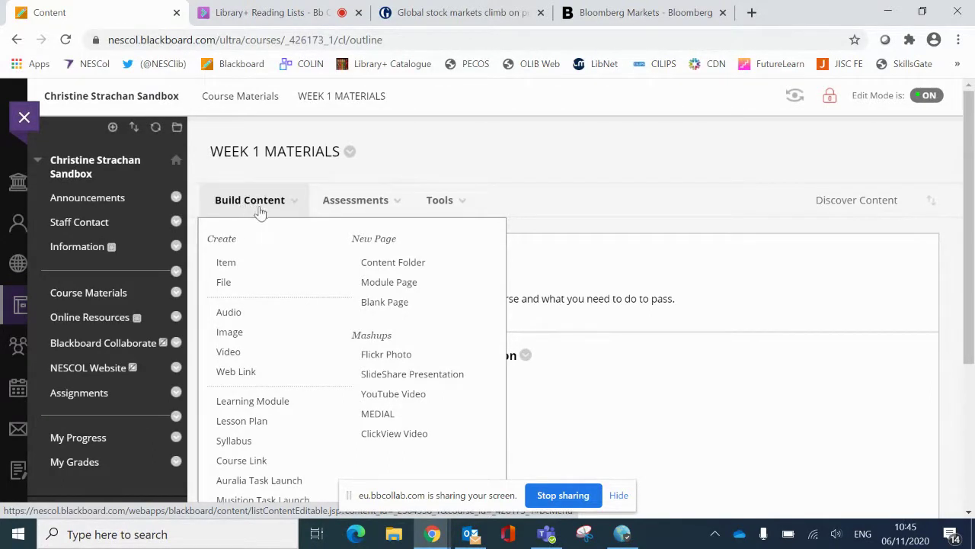
scroll(251, 349, down, 1)
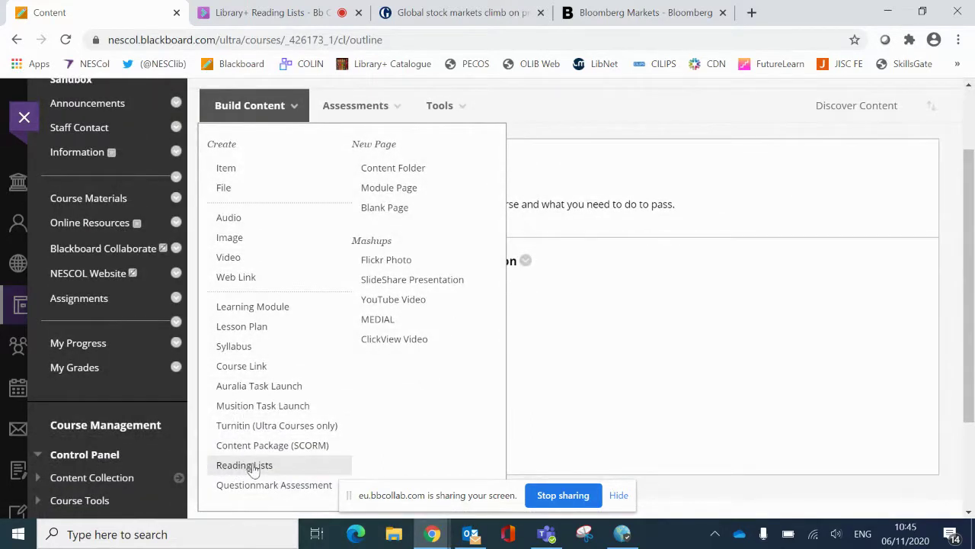
click(253, 466)
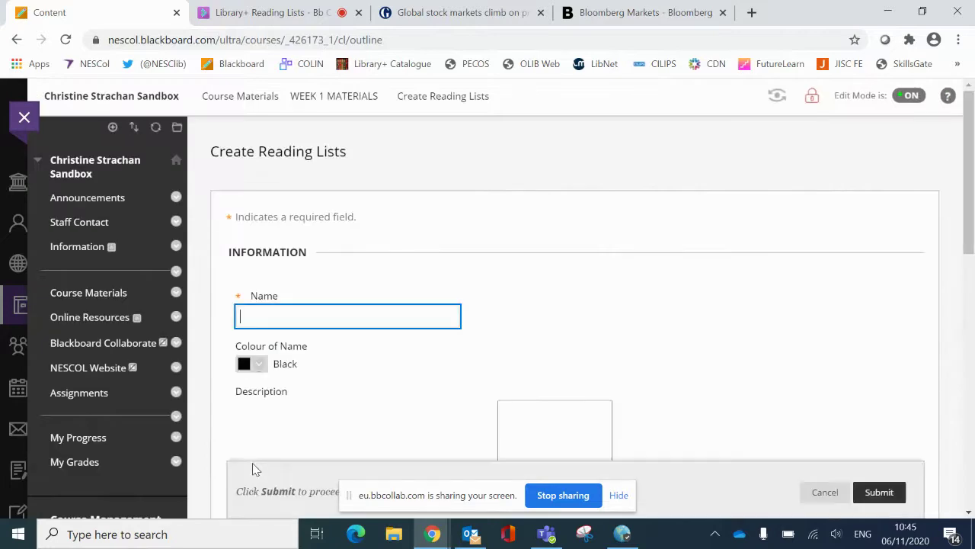
Name the item 'Reading List' and describe it as 'Please find the weekly recommended readings for this module'.
click(358, 320)
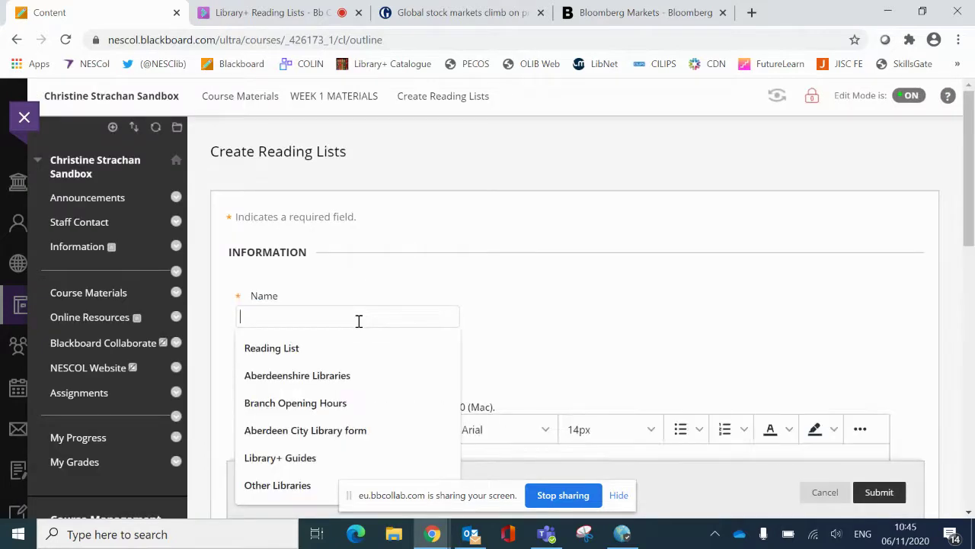
click(325, 348)
click(640, 312)
scroll(640, 311, down, 2)
click(404, 416)
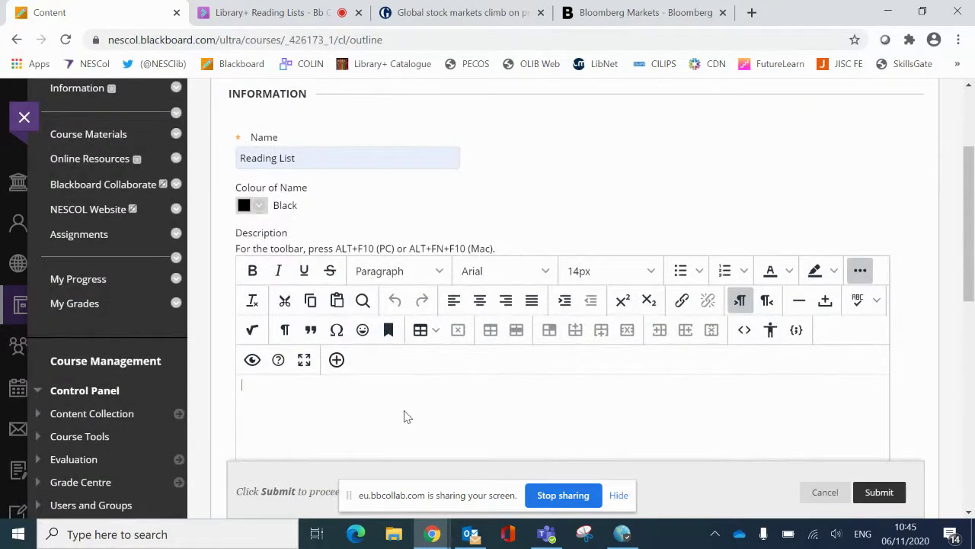
text(Please find the weekly recommended readings for this module.)
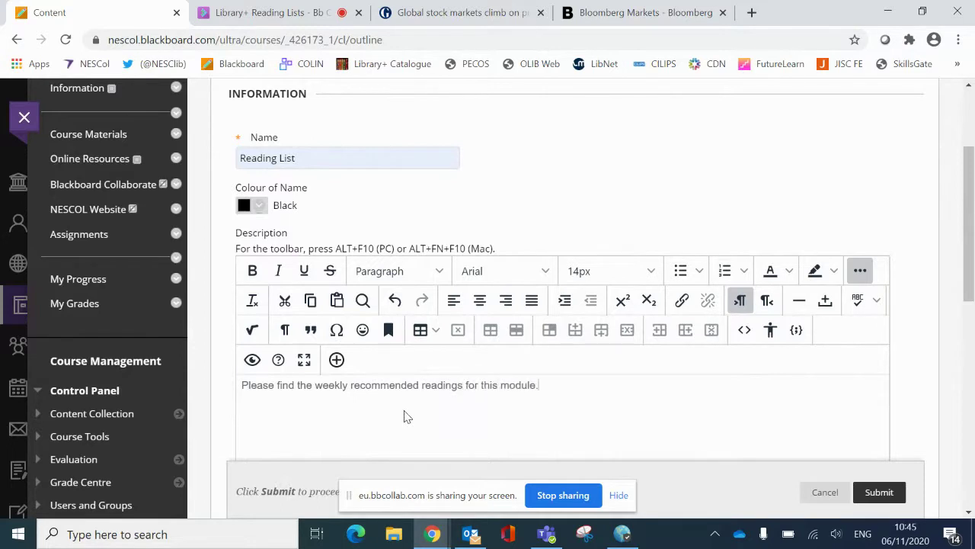
Set Track Number of Views to Yes and submit the new item.
scroll(404, 415, down, 7)
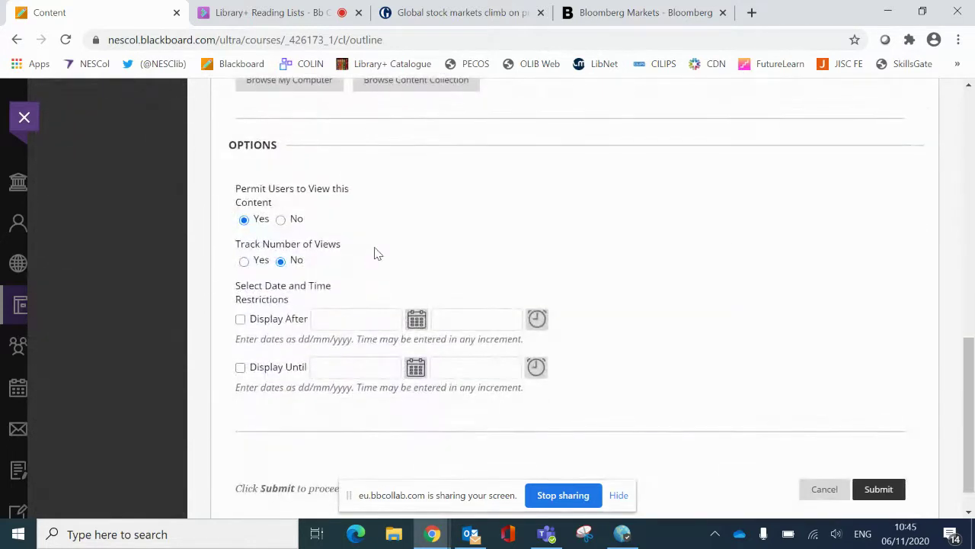
click(244, 262)
scroll(690, 327, down, 1)
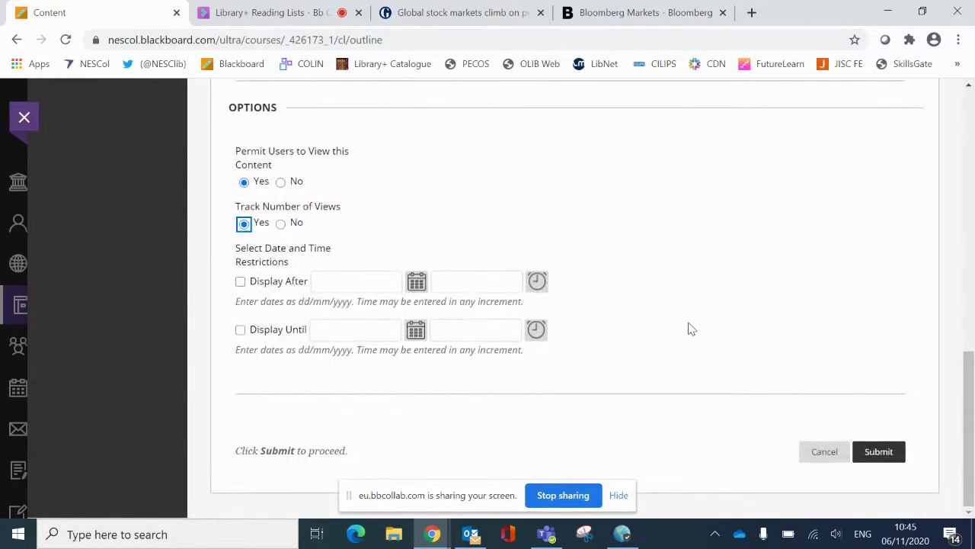
click(882, 451)
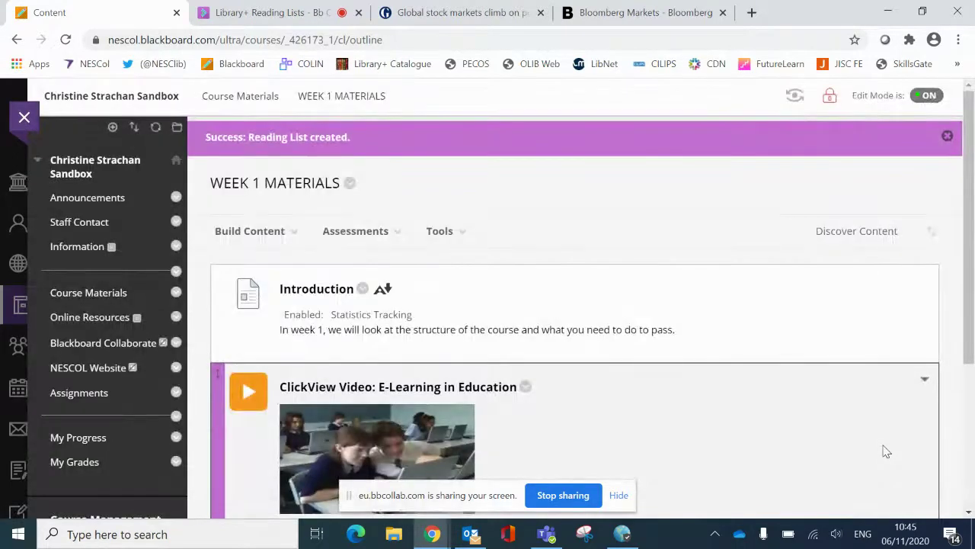
Open the new Reading List item in WEEK 1 MATERIALS.
scroll(886, 451, down, 3)
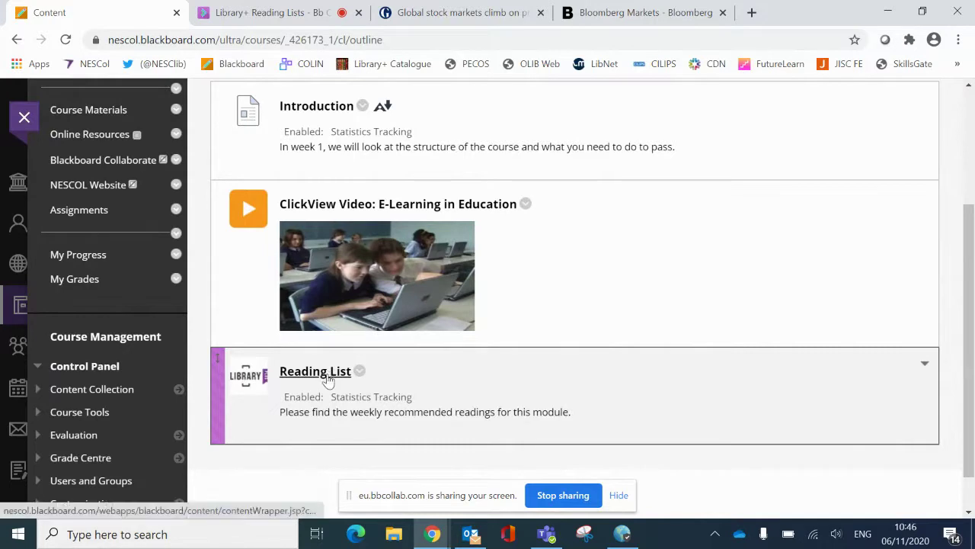
click(328, 375)
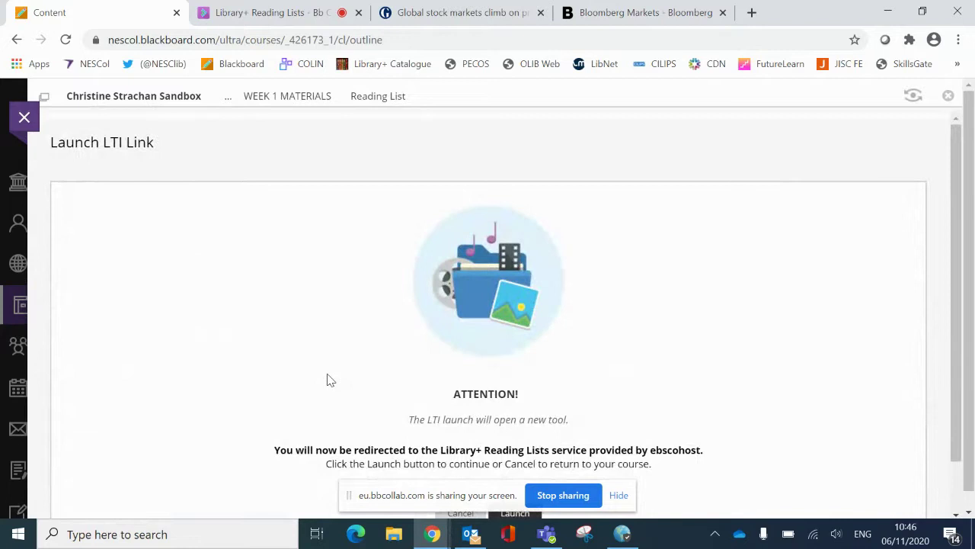
Scroll the Launch LTI Link page to find the Launch button.
scroll(329, 379, down, 1)
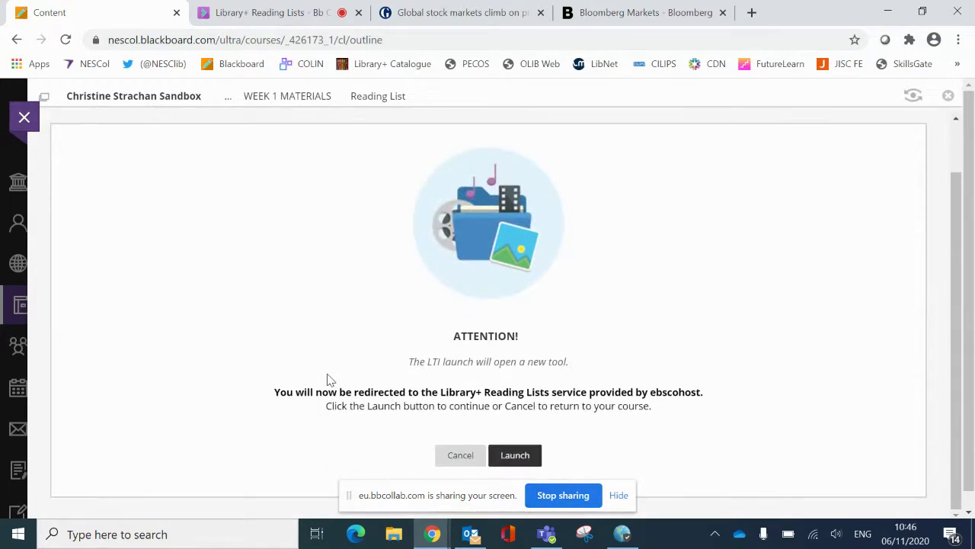
scroll(329, 379, up, 1)
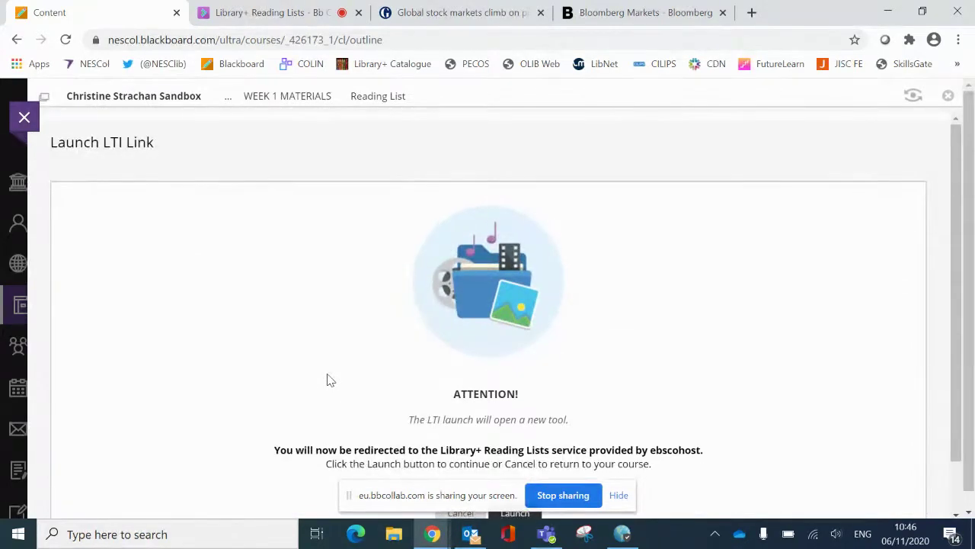
scroll(328, 379, down, 1)
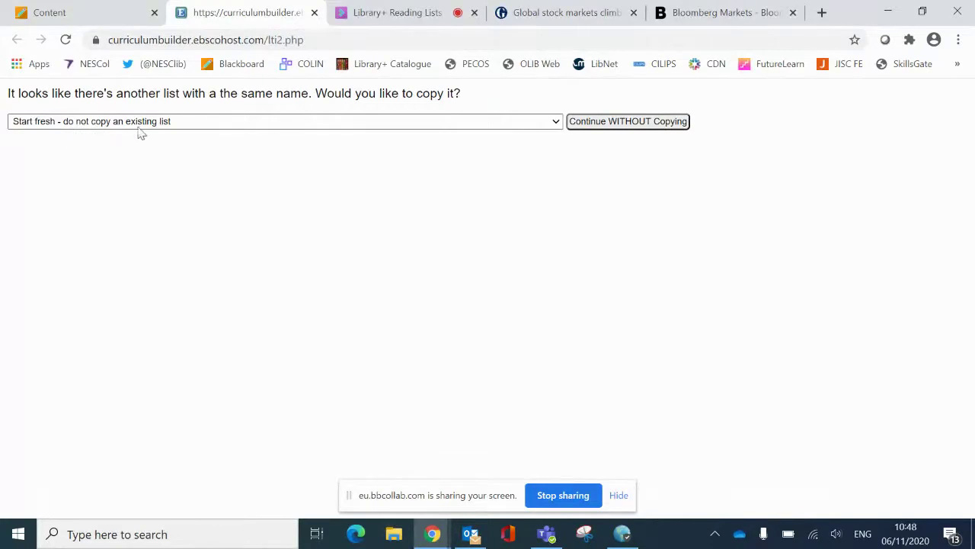
Continue without copying an existing list and run a keyword search for 'economics'.
click(600, 127)
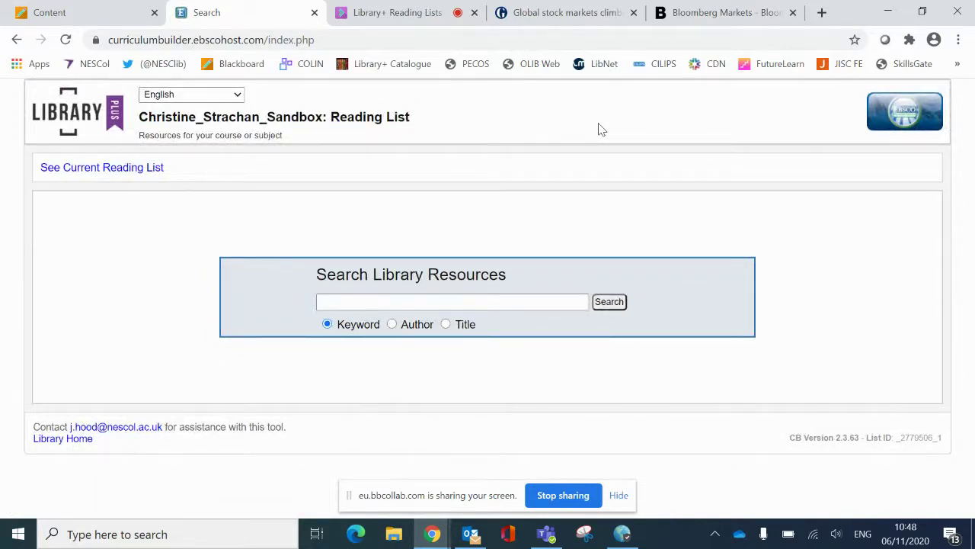
click(383, 301)
text(eco)
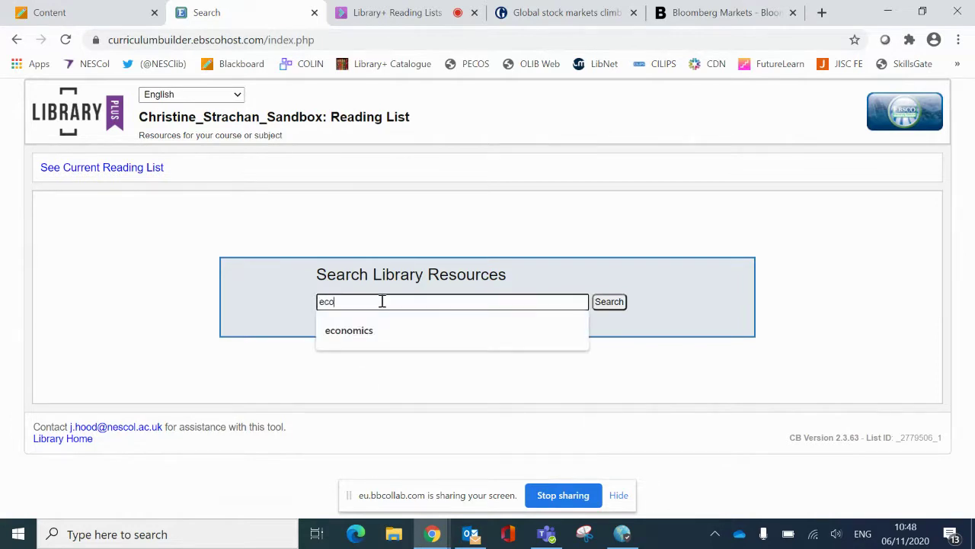
text(nomics)
key(Return)
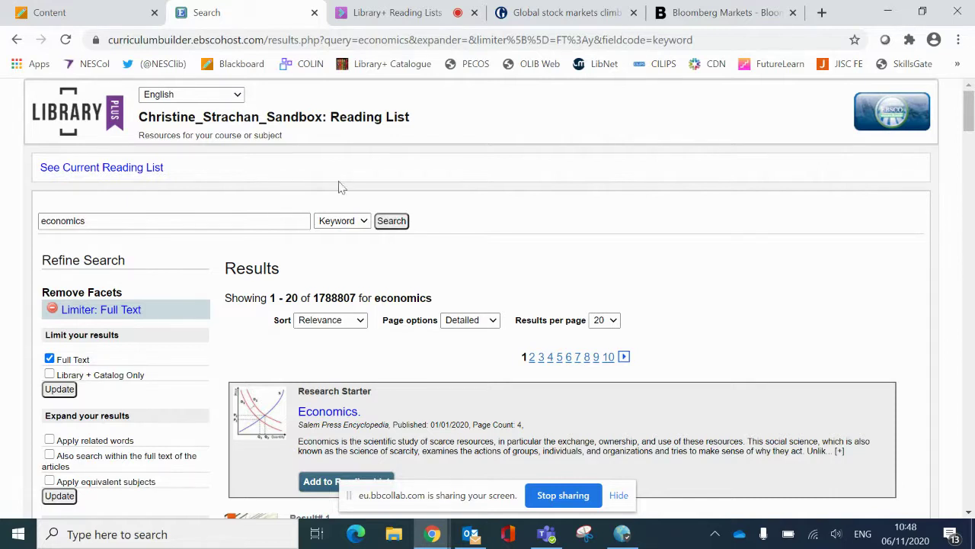
scroll(131, 448, down, 3)
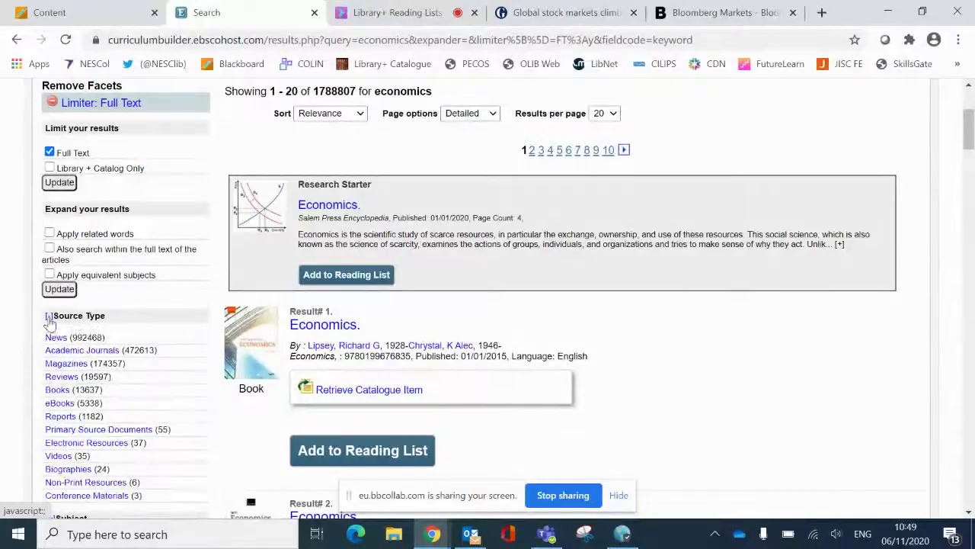
Limit the economics results to eBooks and add Economics: An A-Z Guide to the list.
click(58, 410)
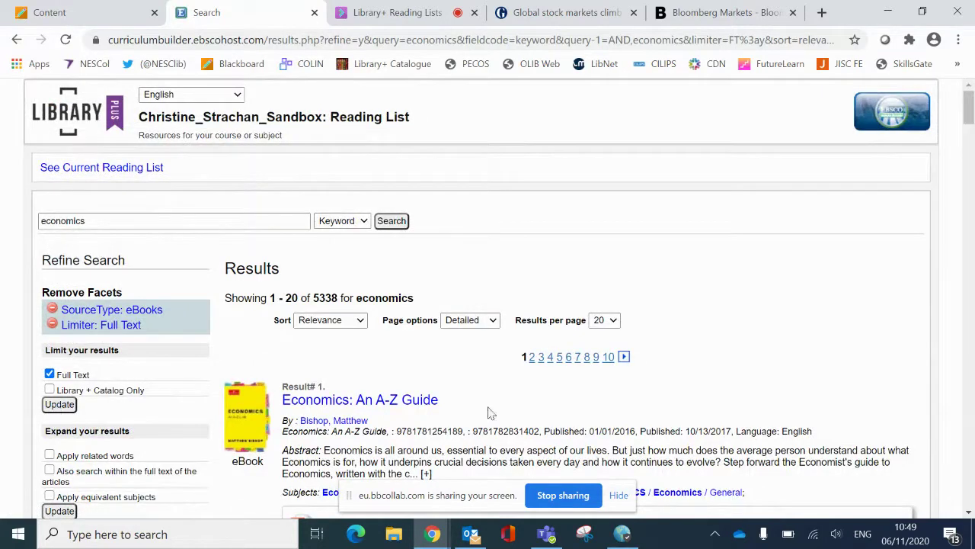
scroll(751, 411, down, 3)
scroll(750, 411, down, 3)
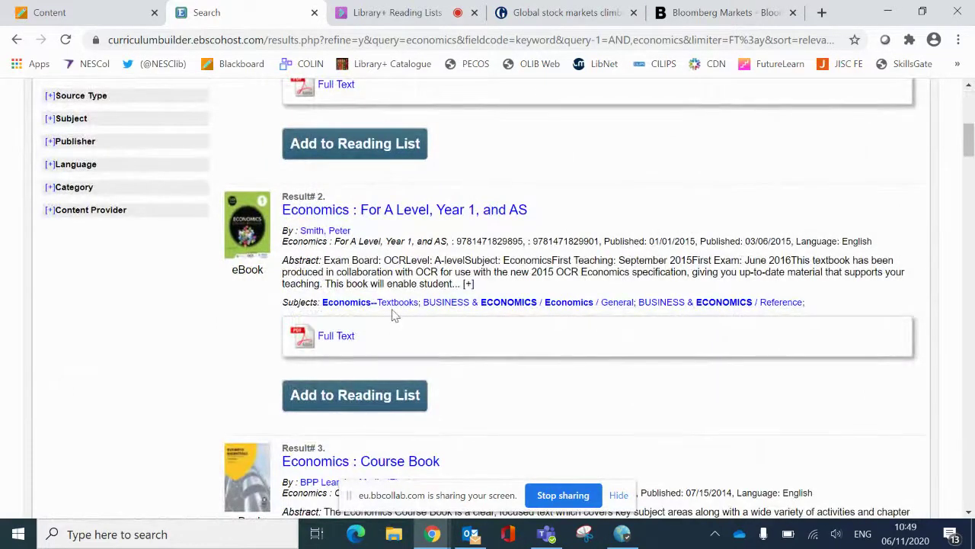
click(358, 152)
Add Economics: Course Book and Economic Thought: A Brief History to the reading list.
scroll(351, 347, down, 3)
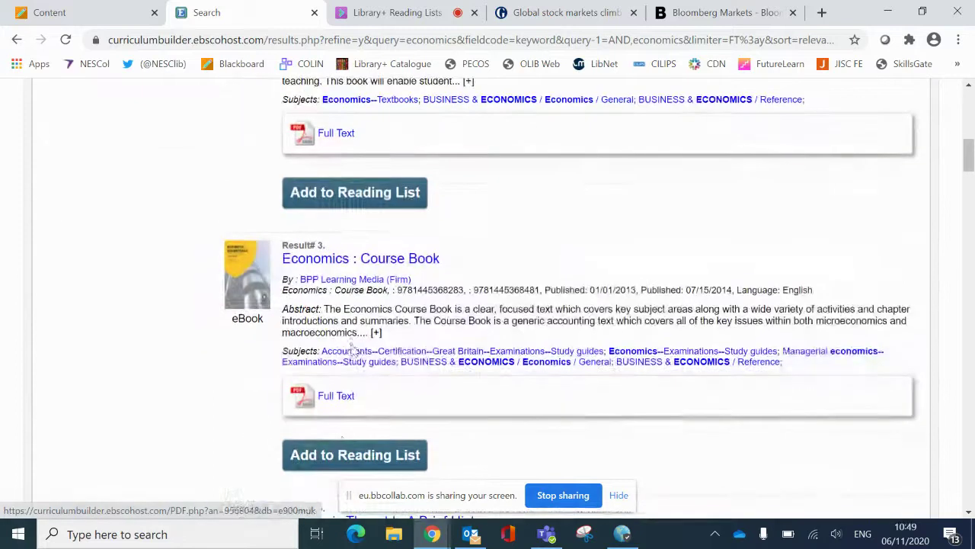
click(347, 455)
scroll(489, 458, down, 3)
scroll(489, 458, down, 2)
click(396, 299)
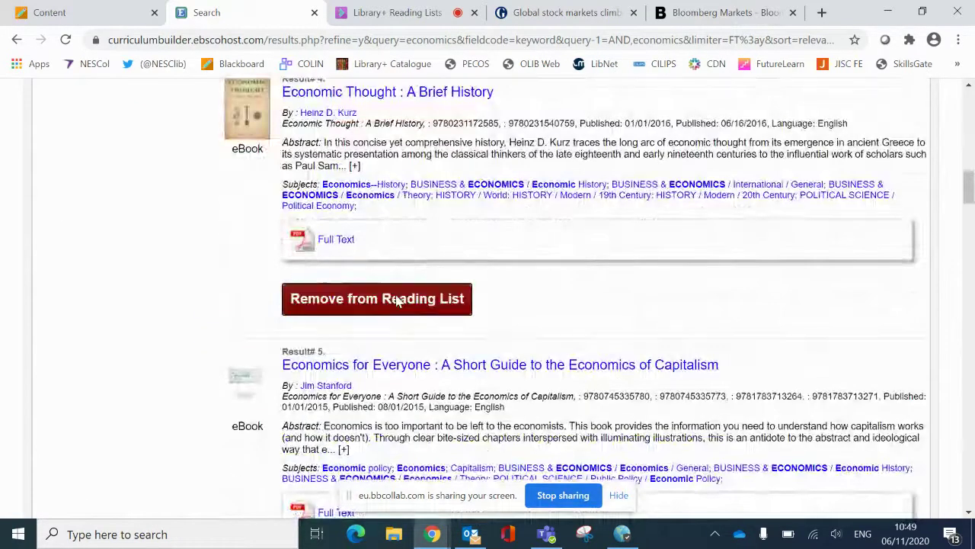
scroll(397, 299, down, 3)
scroll(396, 299, down, 9)
scroll(396, 299, down, 2)
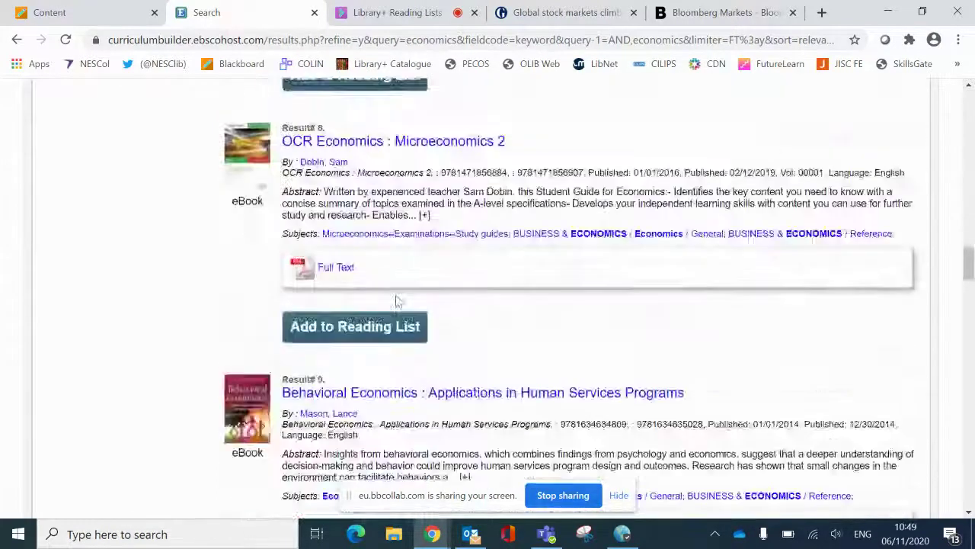
scroll(396, 300, up, 14)
scroll(396, 301, up, 13)
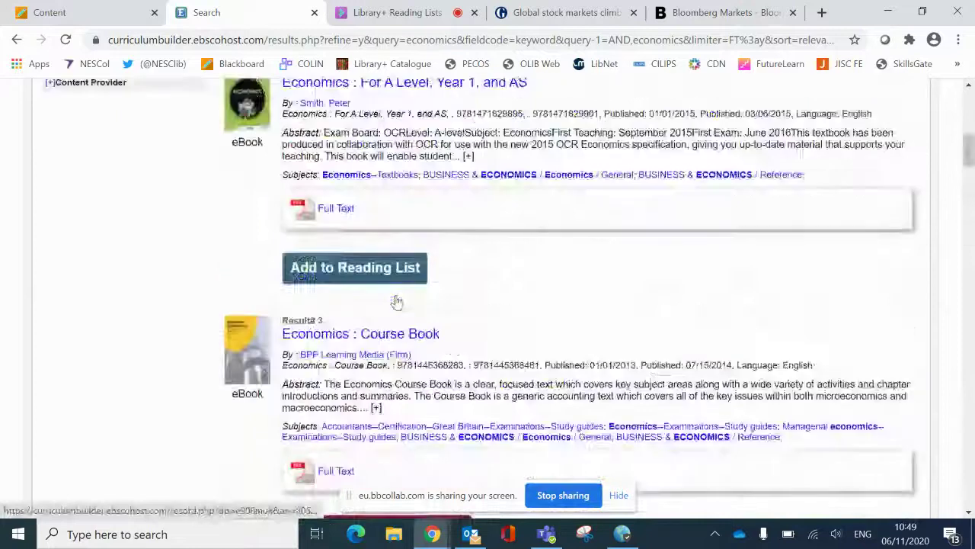
scroll(397, 301, down, 1)
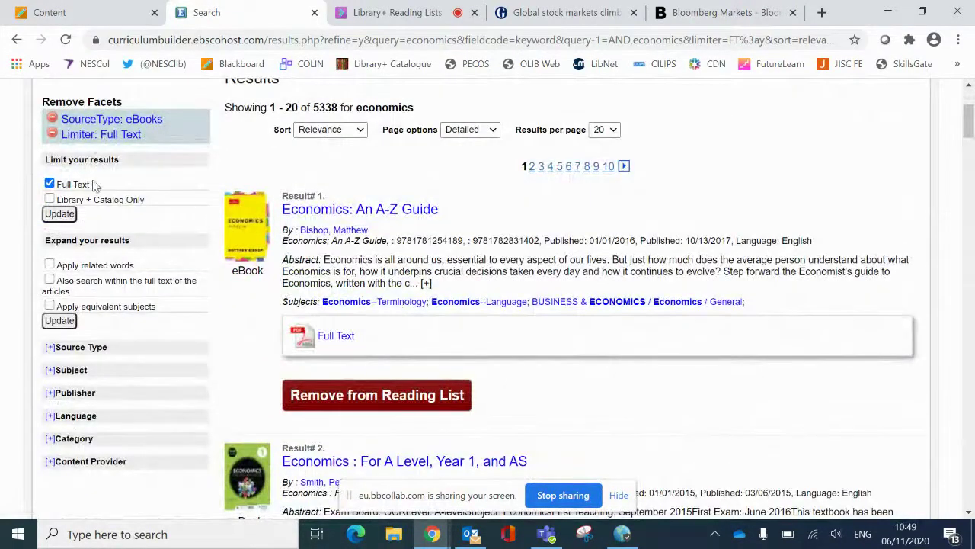
scroll(83, 147, up, 1)
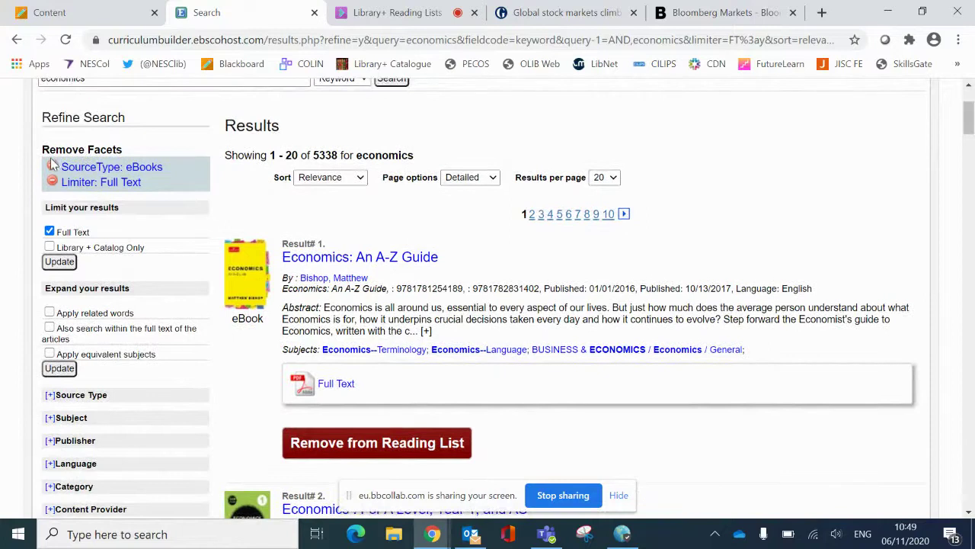
Remove the eBooks filter and limit the economics results to Academic Journals.
click(53, 168)
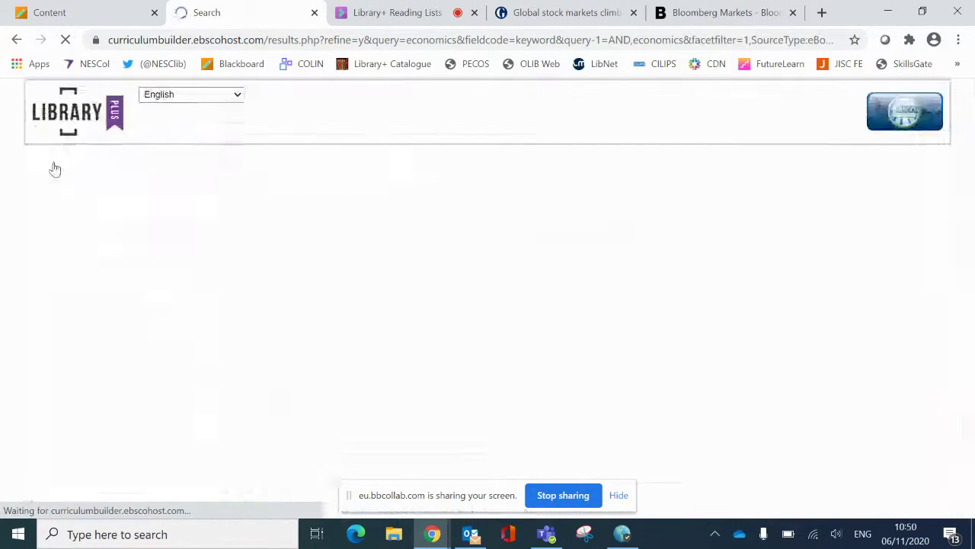
scroll(64, 373, down, 3)
scroll(63, 373, down, 1)
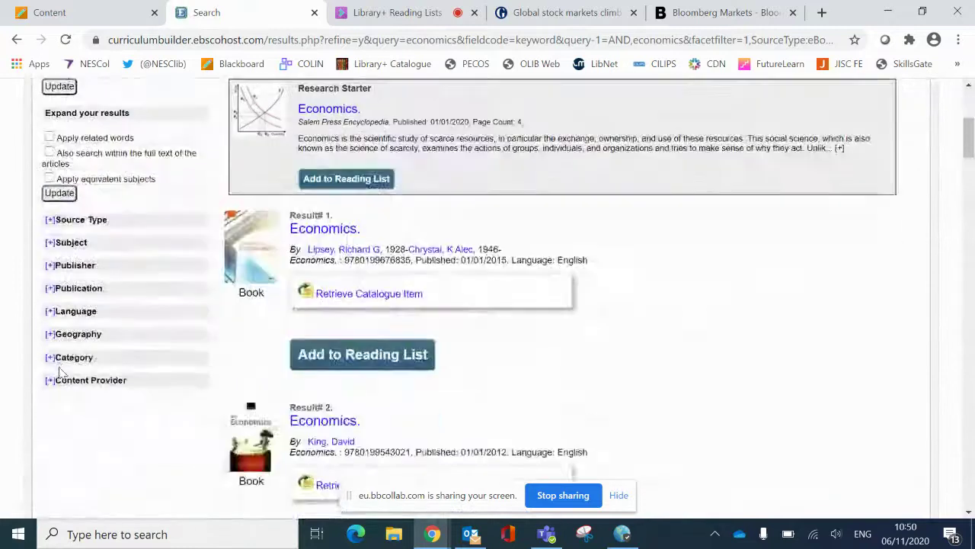
click(50, 220)
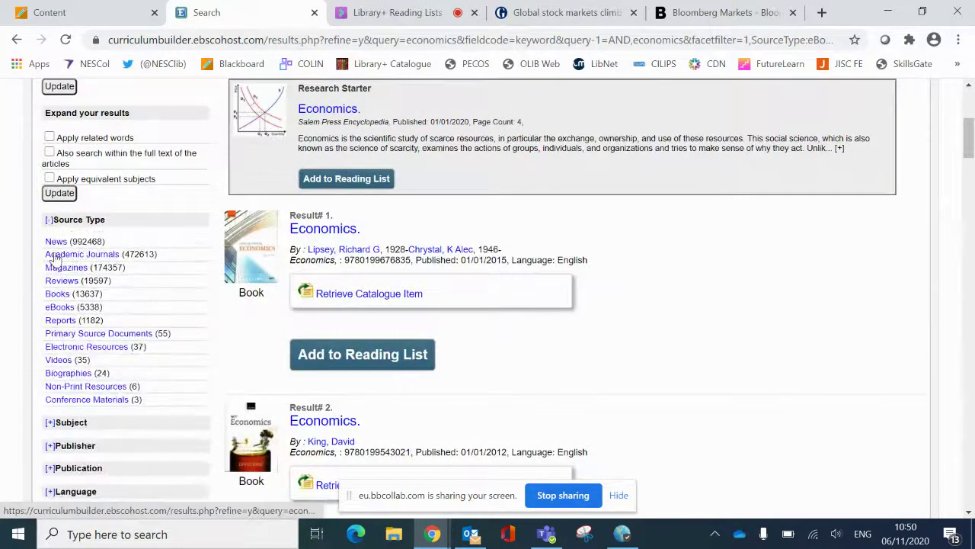
click(54, 257)
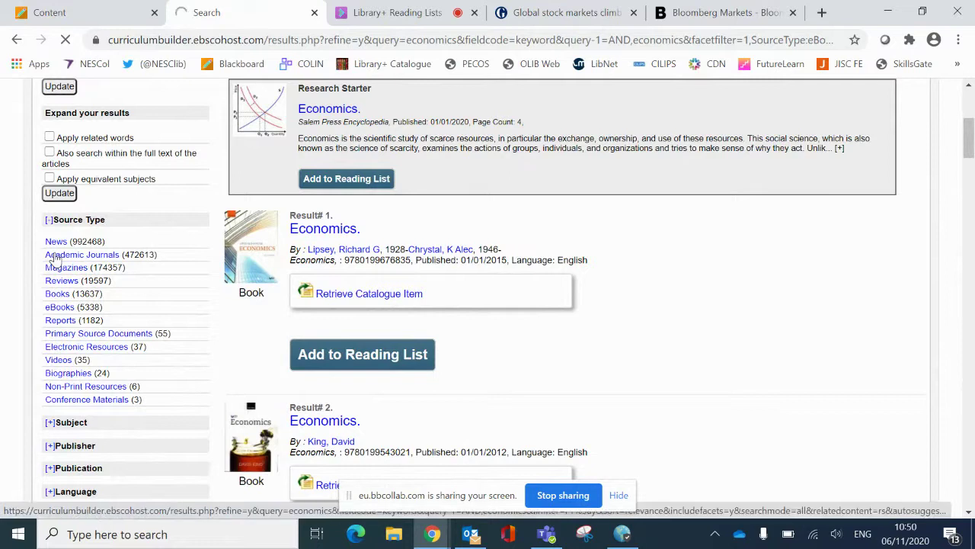
Add the e-commerce logistics article and the coastal villages economic planning article to the list.
scroll(492, 327, down, 1)
scroll(491, 326, down, 9)
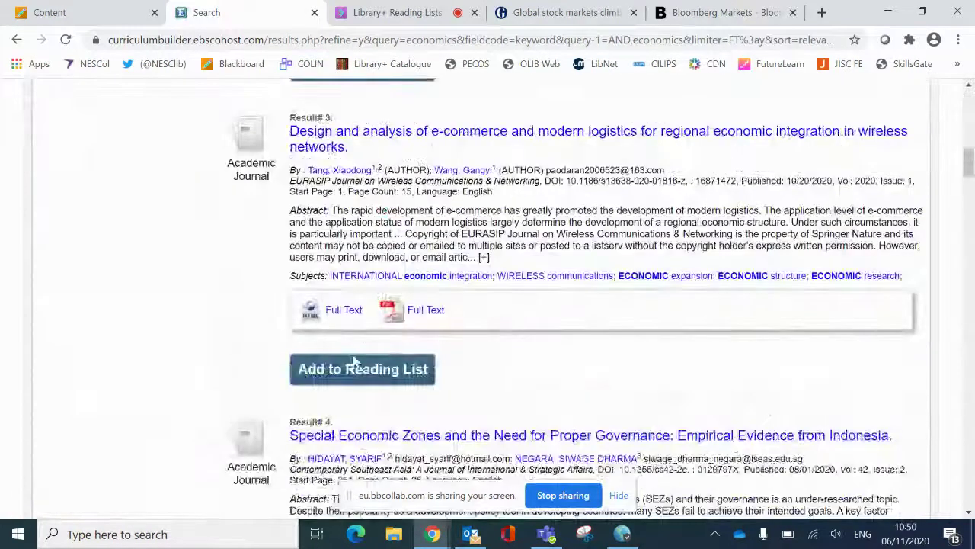
click(355, 367)
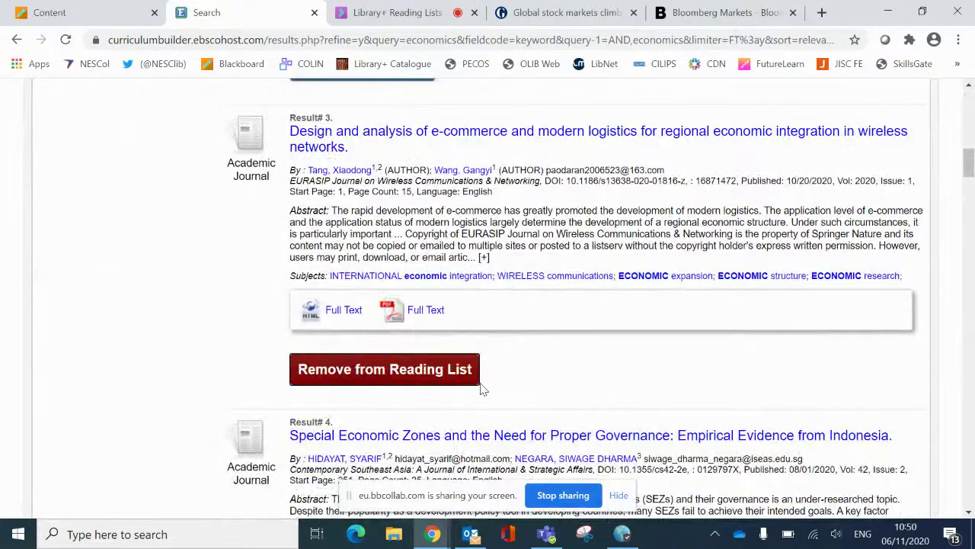
scroll(481, 390, down, 10)
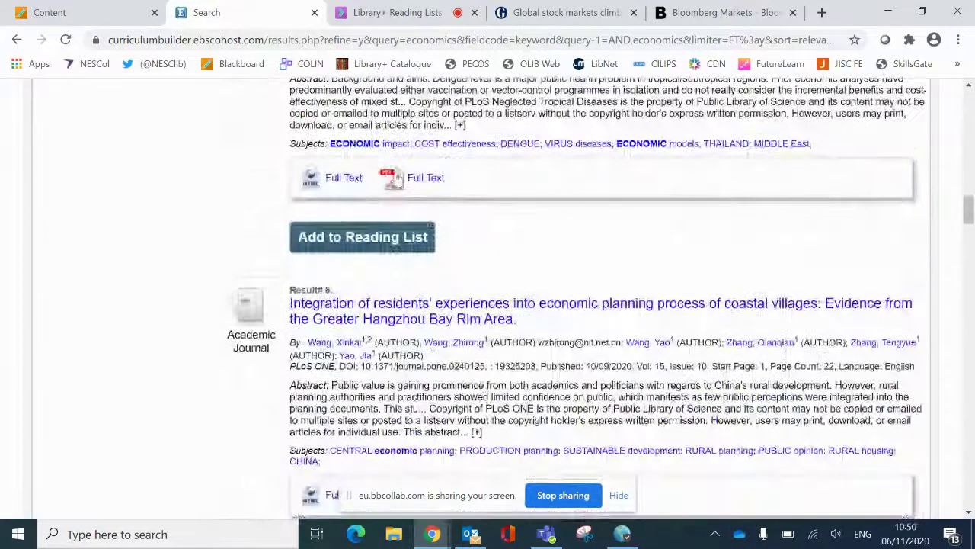
click(371, 235)
scroll(385, 347, down, 3)
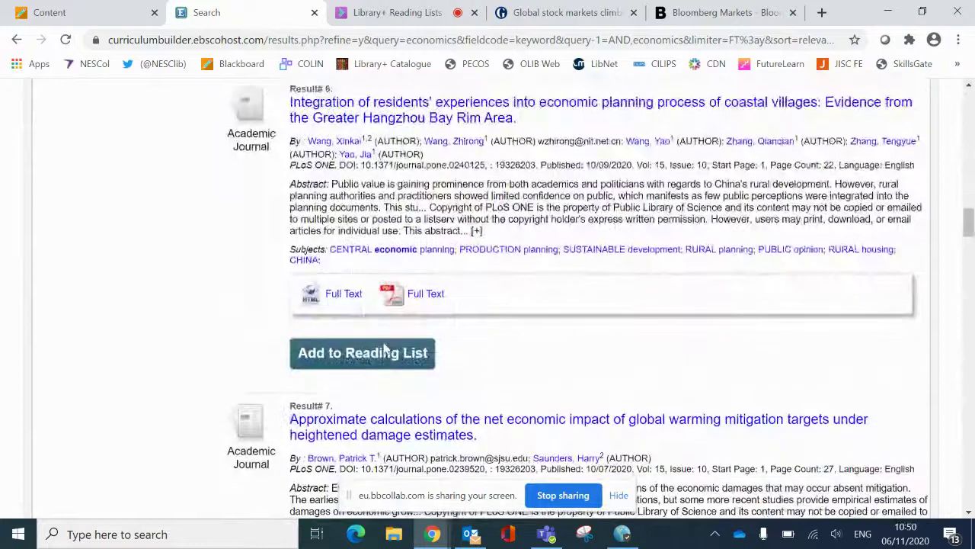
click(385, 351)
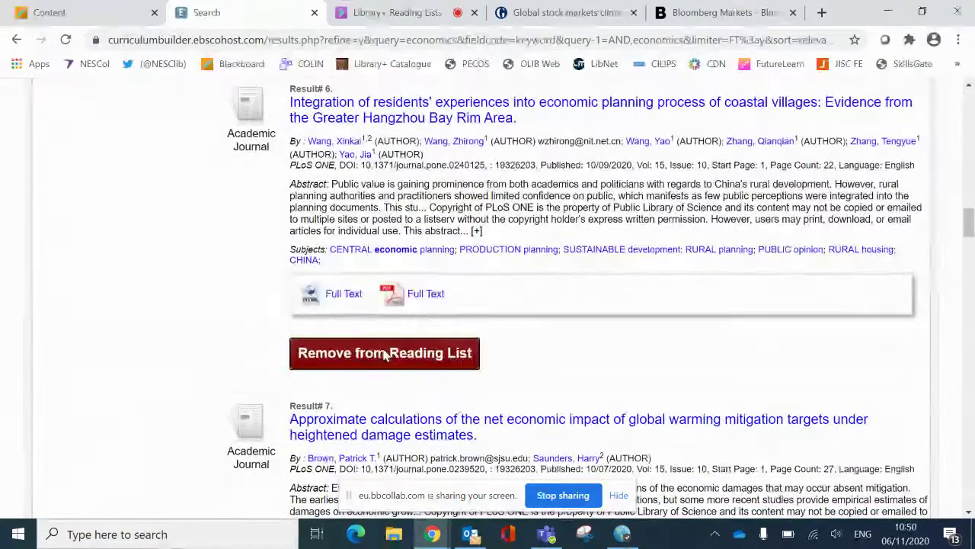
Return to the top of the results and reopen the Source Type list in Refine Search.
scroll(534, 343, up, 10)
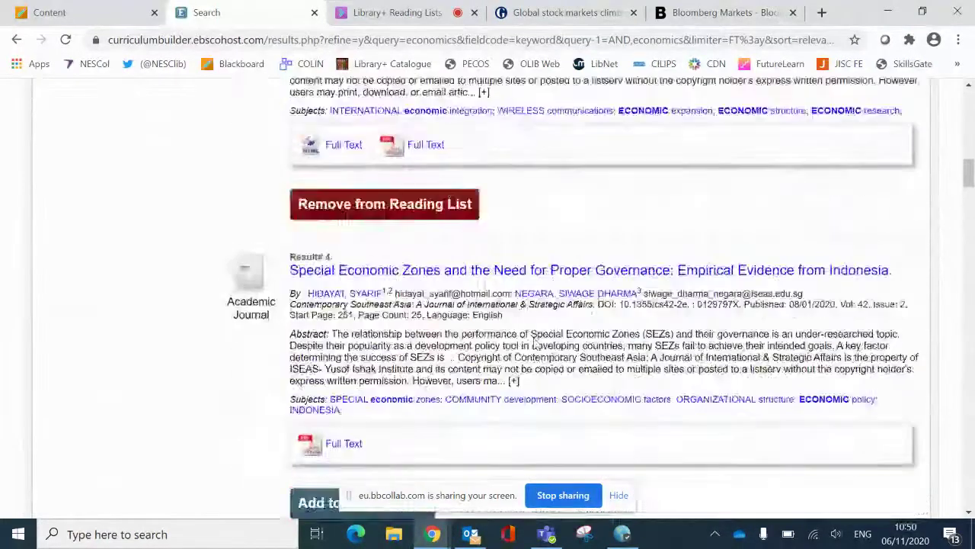
scroll(534, 343, up, 12)
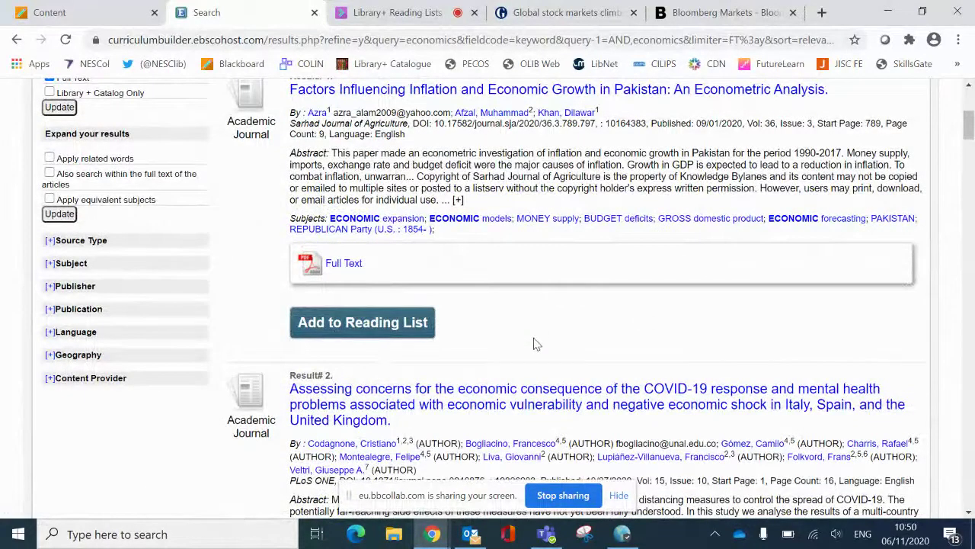
scroll(534, 342, up, 3)
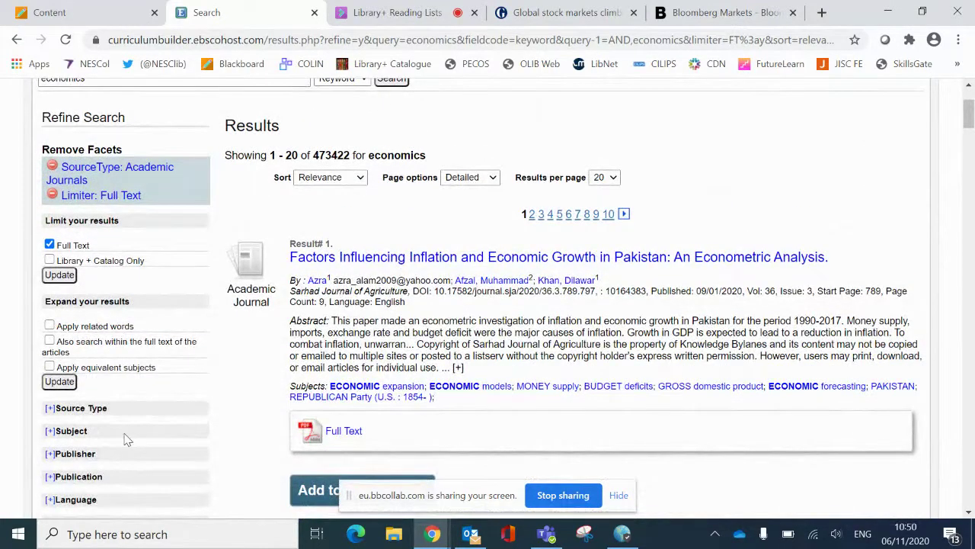
click(49, 408)
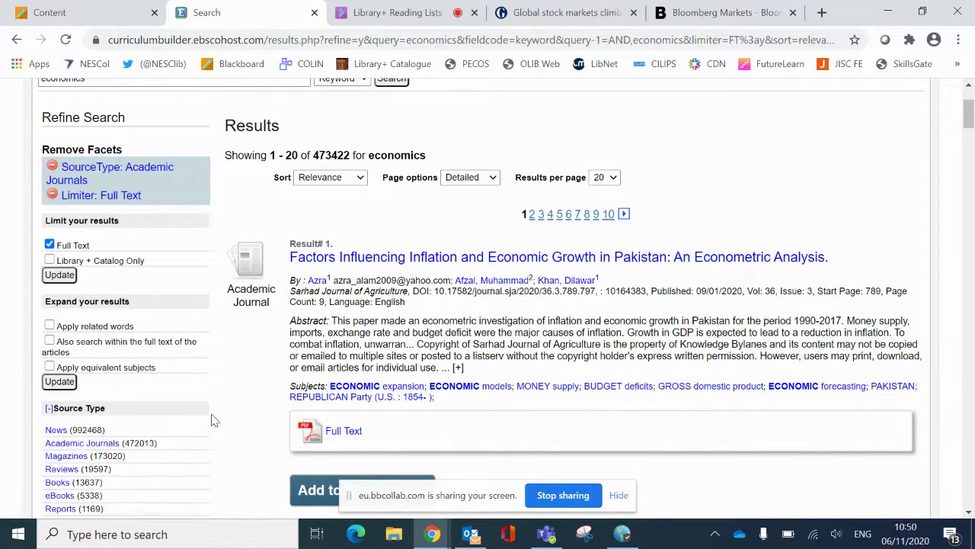
scroll(214, 419, down, 2)
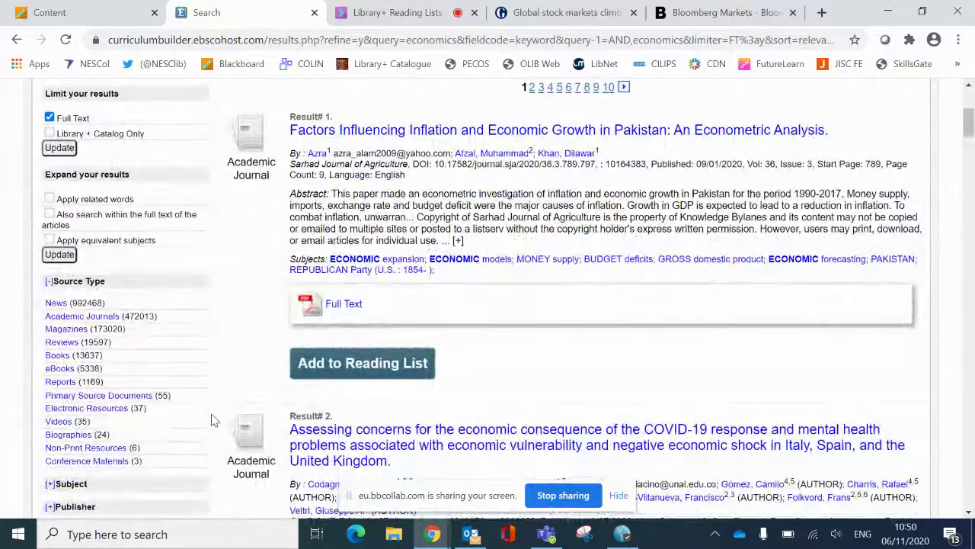
scroll(214, 419, up, 4)
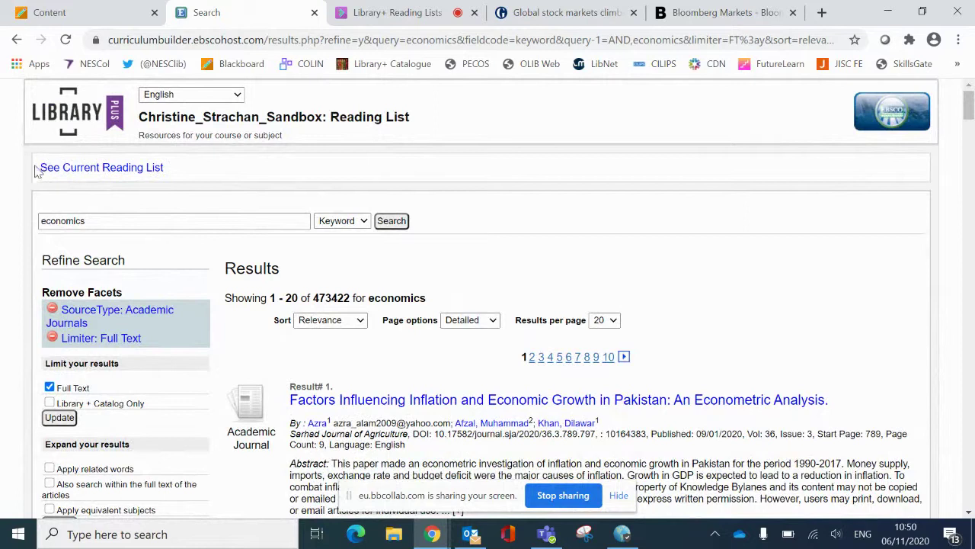
Show the current reading list and review the e-commerce logistics article and Economic Thought entries.
click(78, 174)
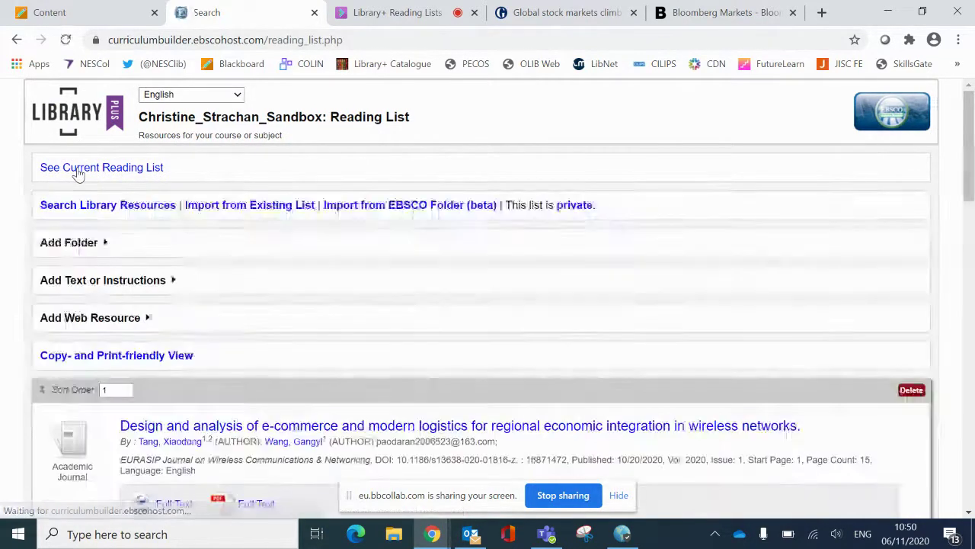
scroll(374, 364, down, 8)
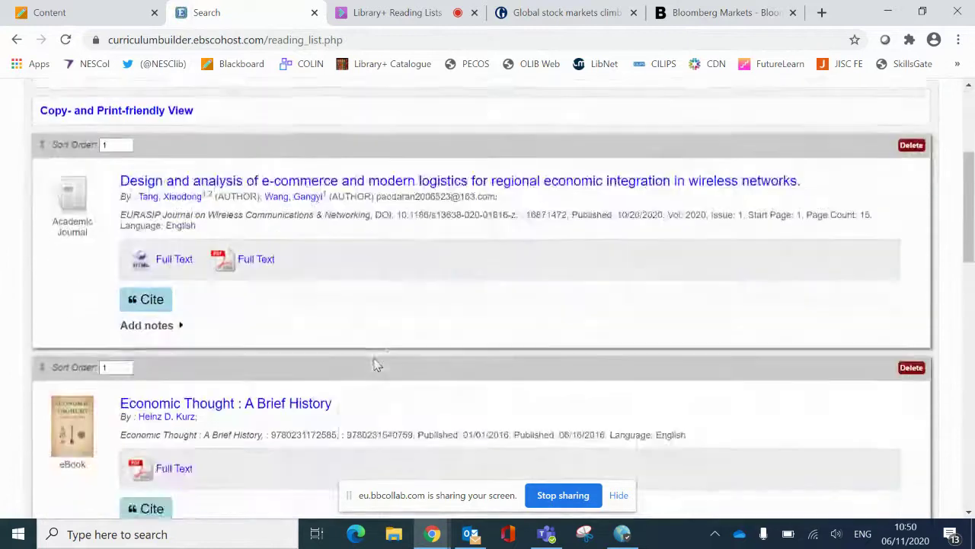
scroll(375, 364, down, 6)
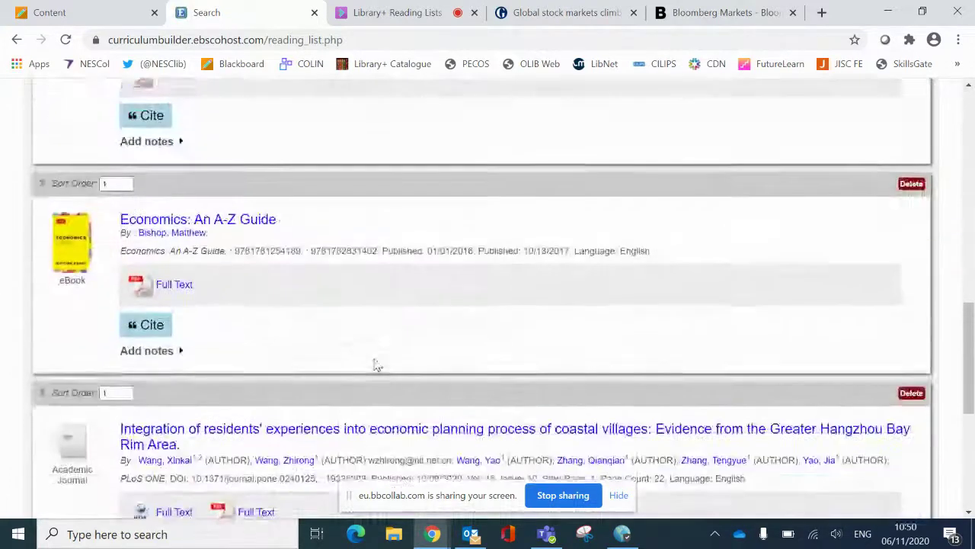
scroll(374, 364, up, 4)
scroll(375, 364, up, 10)
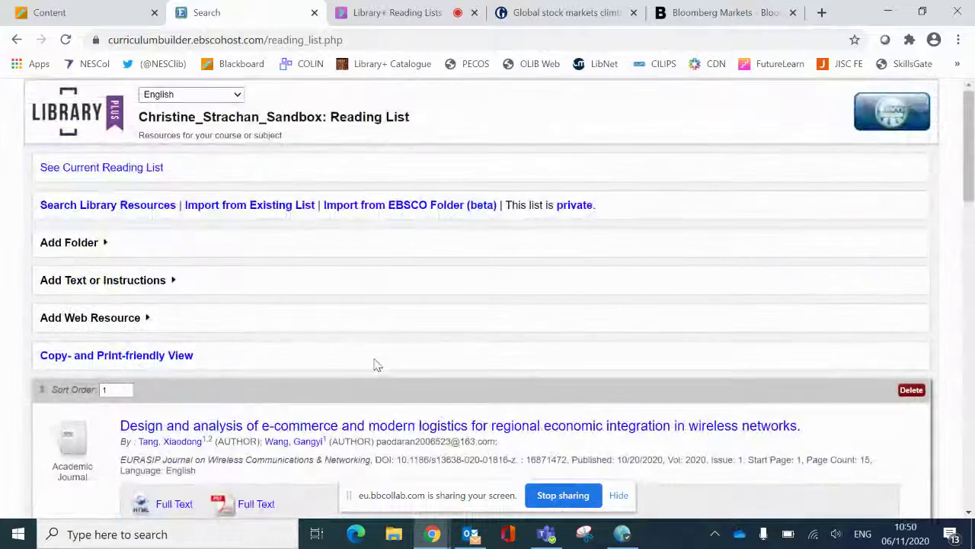
scroll(375, 364, down, 1)
scroll(375, 364, down, 3)
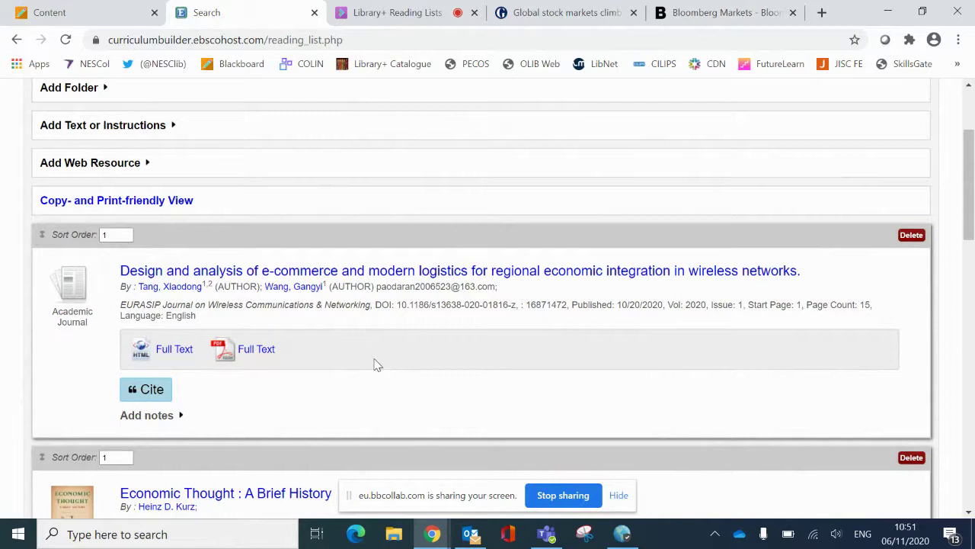
scroll(375, 365, up, 4)
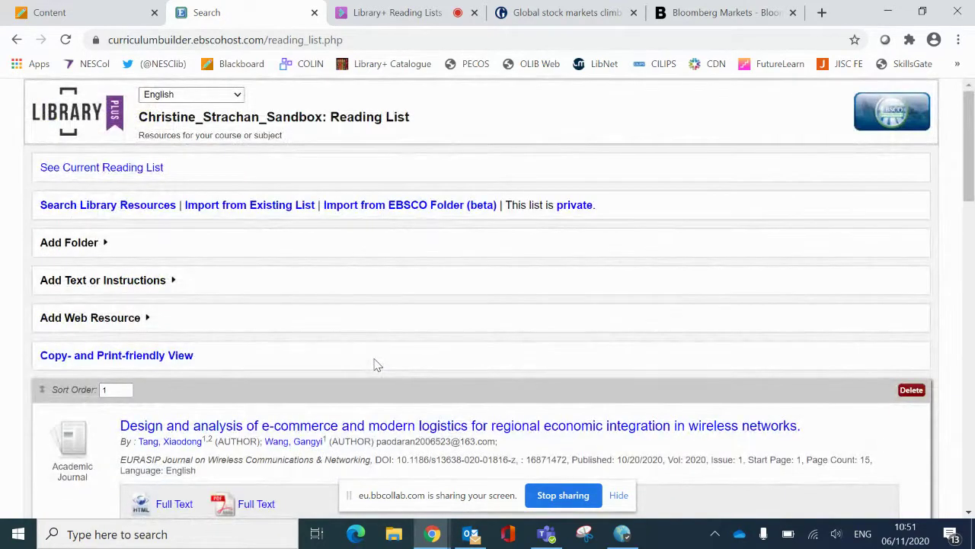
scroll(375, 364, down, 3)
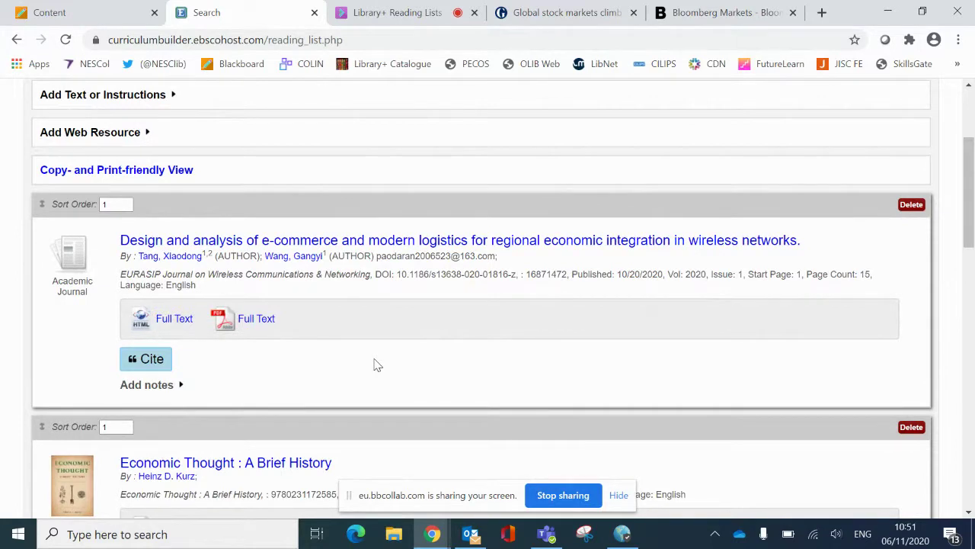
scroll(375, 364, up, 3)
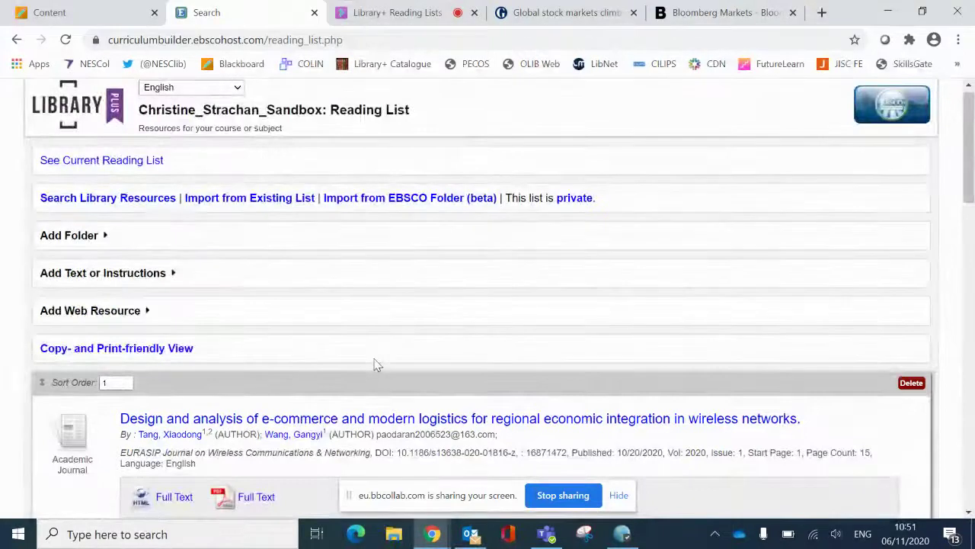
scroll(375, 364, down, 3)
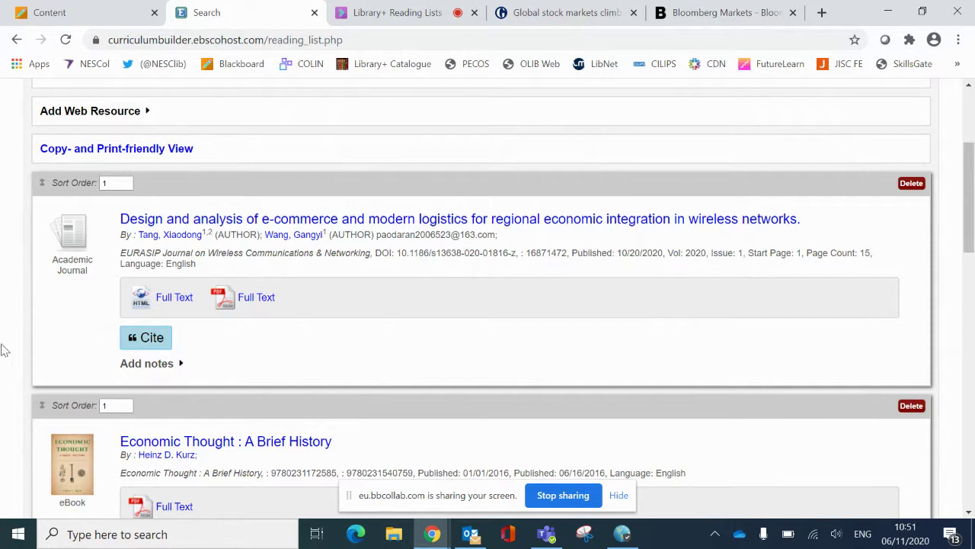
Move Economic Thought: A Brief History to the top and save the note 'Please read chapter 5.'.
scroll(50, 381, down, 1)
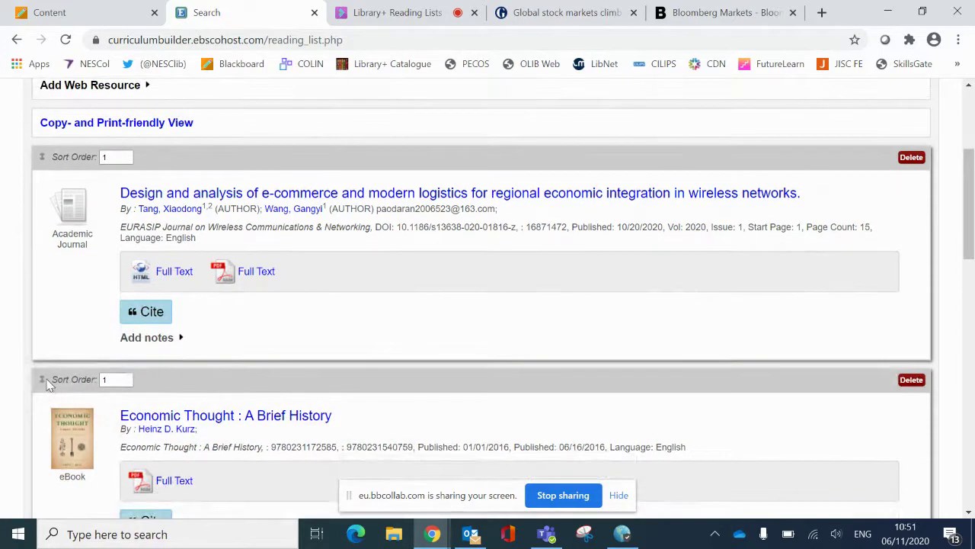
drag(50, 383, 60, 163)
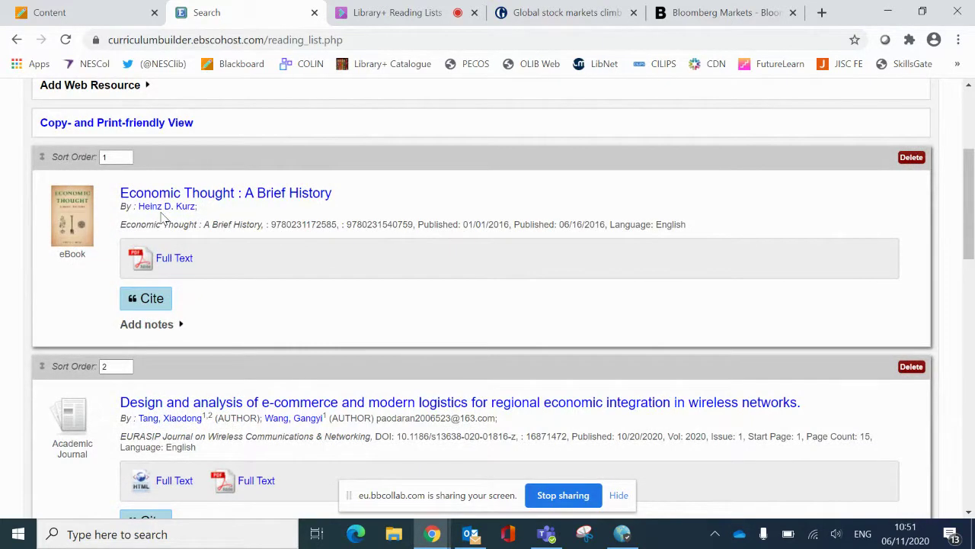
click(180, 327)
click(169, 342)
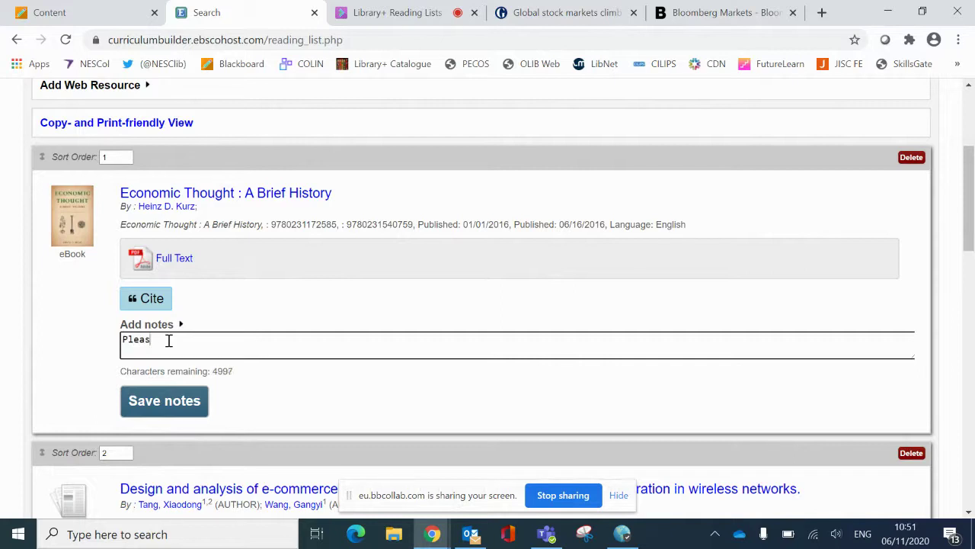
text(Please read chapter 5.)
click(150, 415)
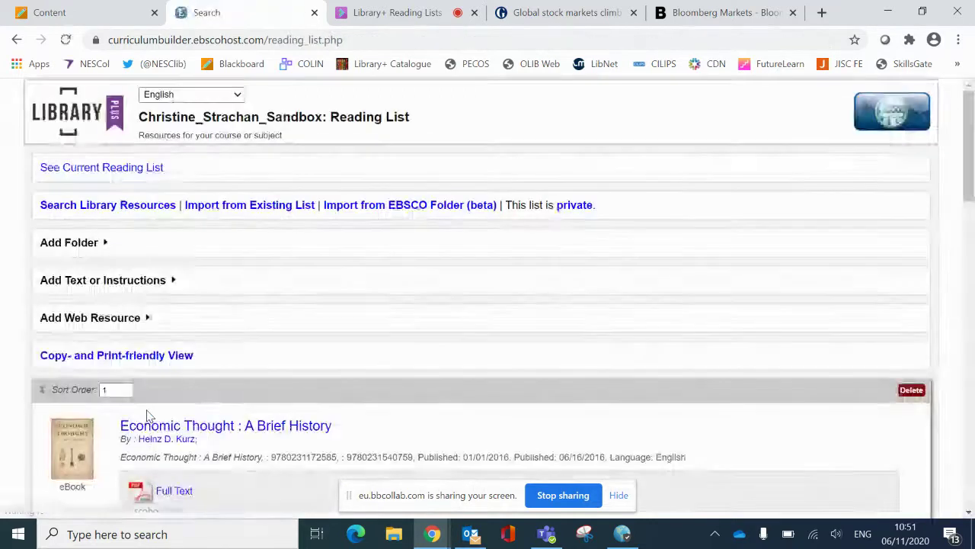
Add the Guardian stock-markets article's copied URL as a web link titled 'Gua'.
scroll(280, 406, down, 2)
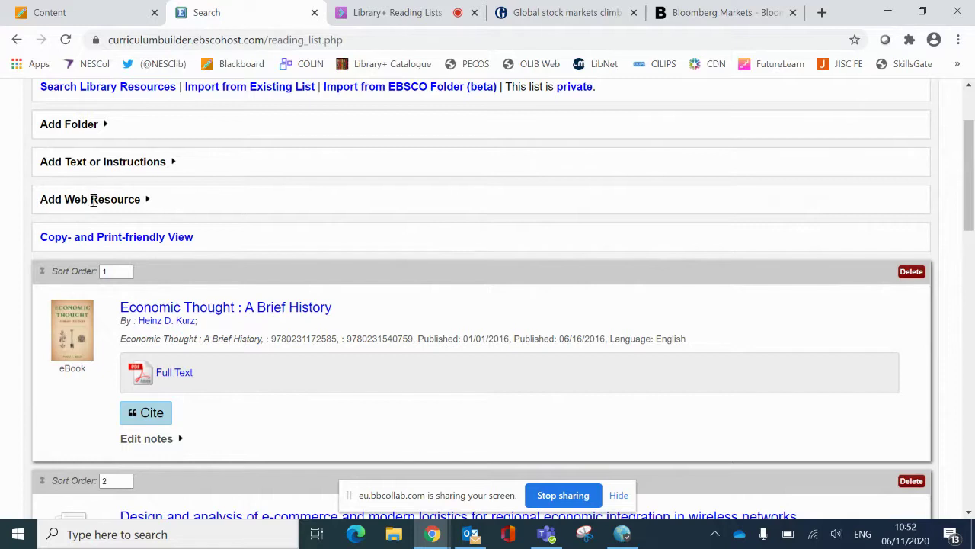
click(126, 200)
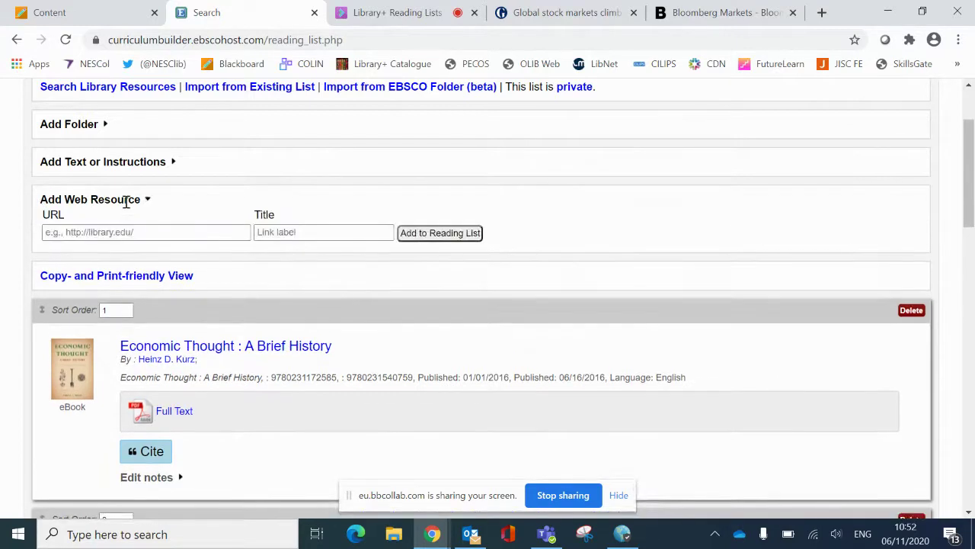
click(150, 233)
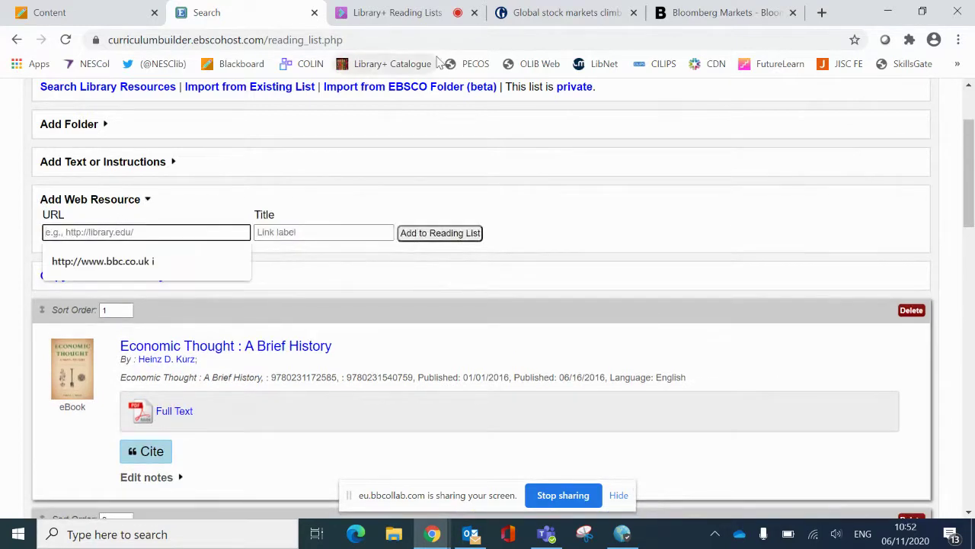
click(579, 12)
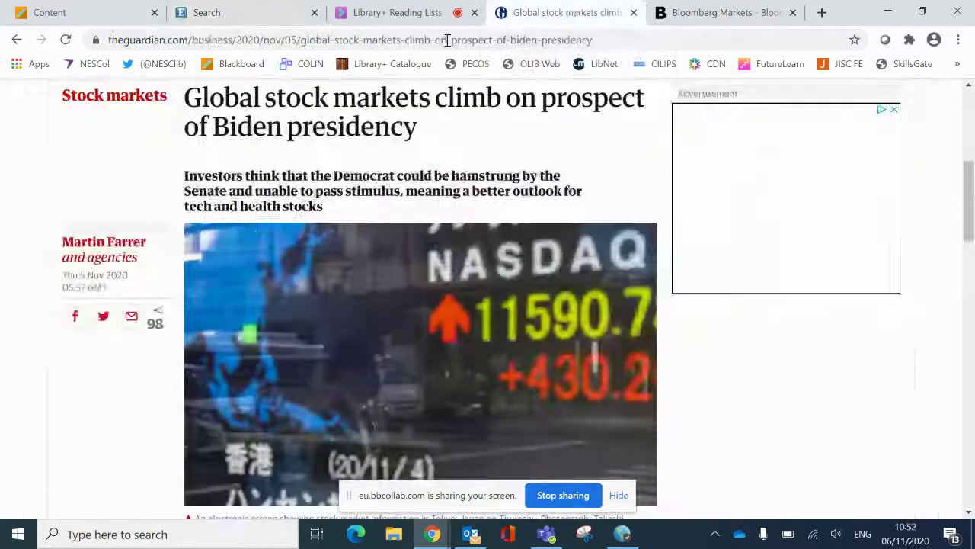
click(252, 40)
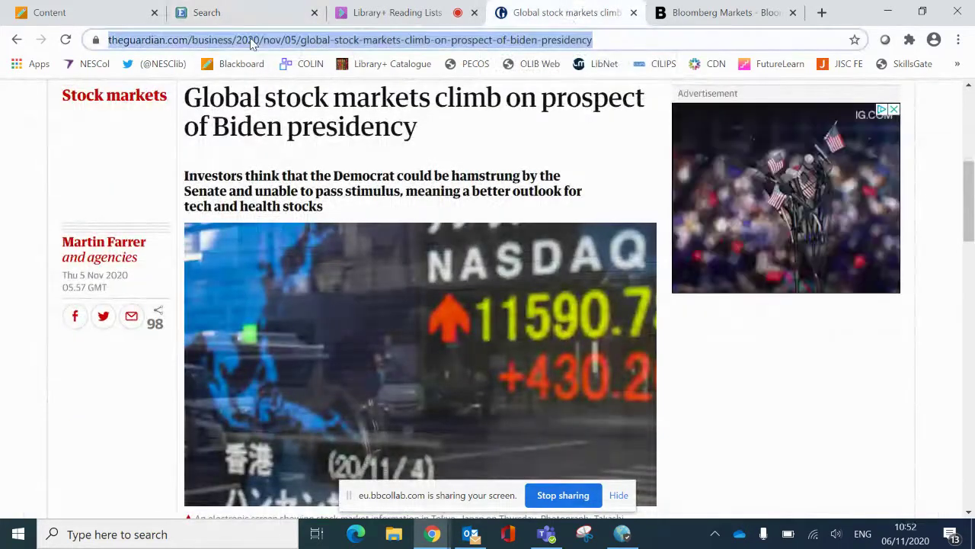
click(238, 13)
key(ctrl+v)
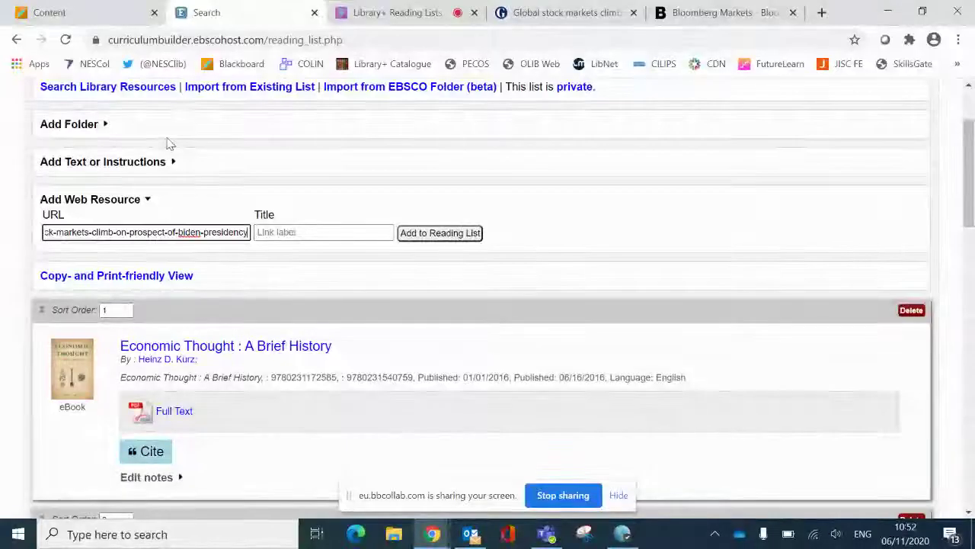
click(300, 232)
text(Guardian Article)
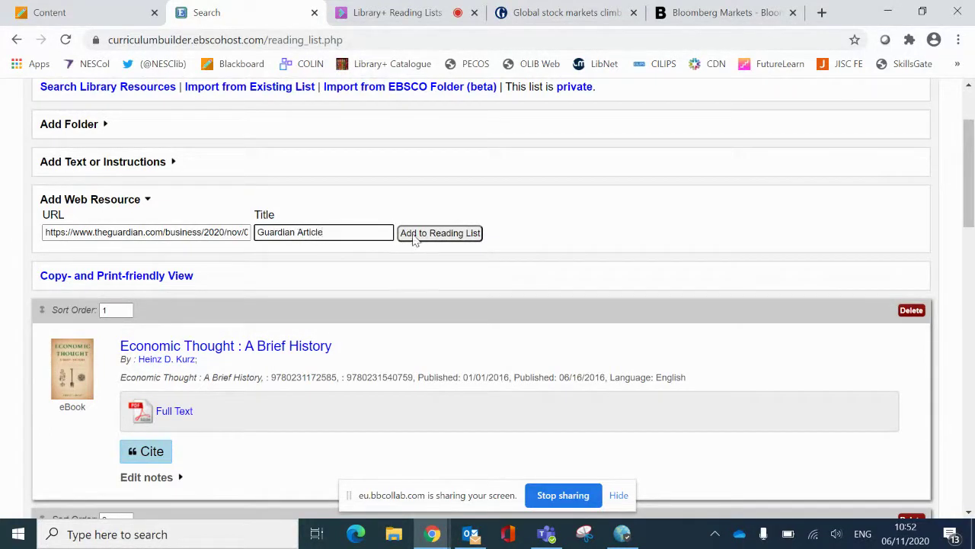
click(418, 235)
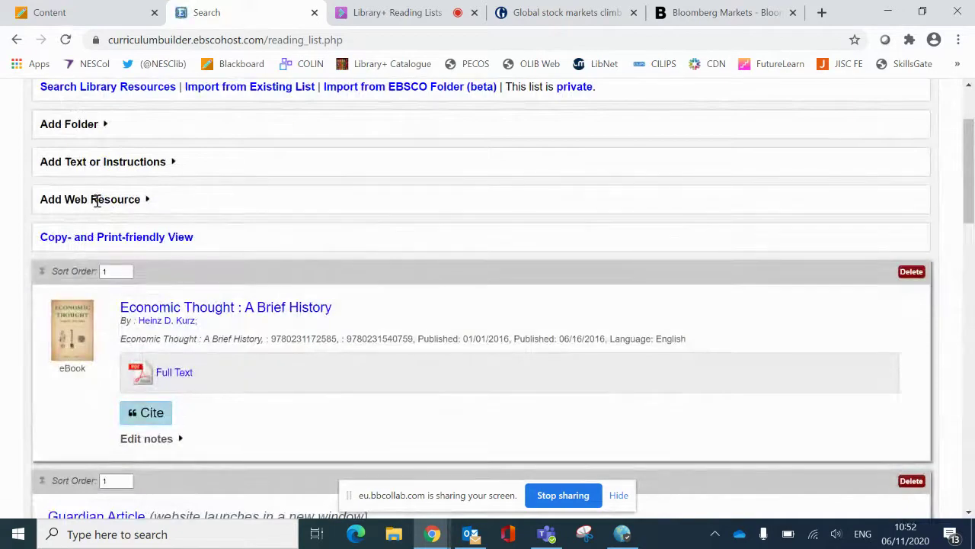
click(97, 200)
click(363, 233)
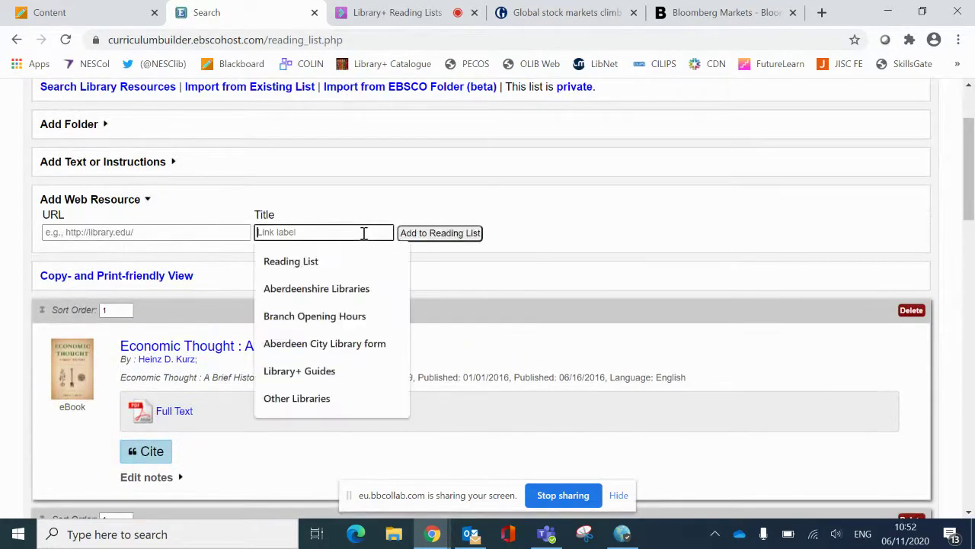
text(Bloomberg)
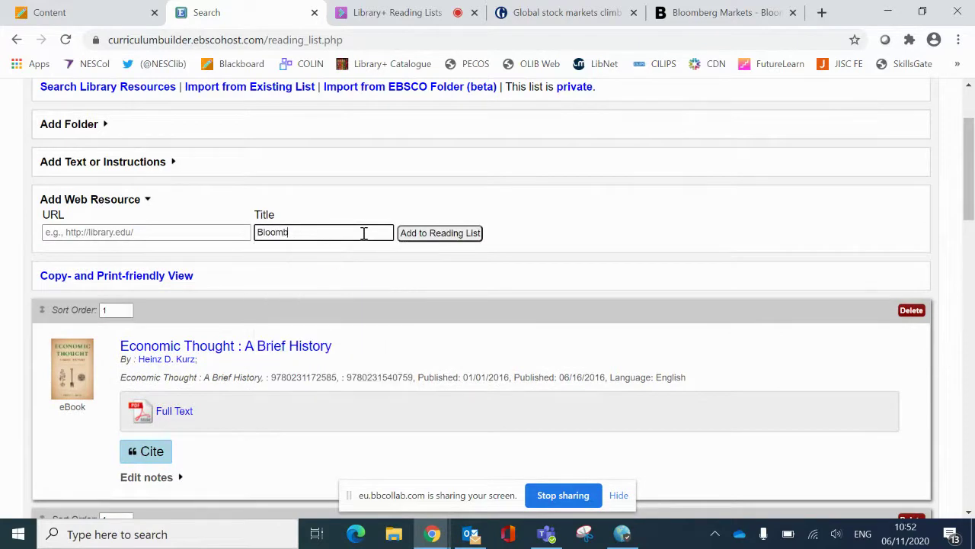
click(720, 12)
click(377, 42)
key(ctrl+c)
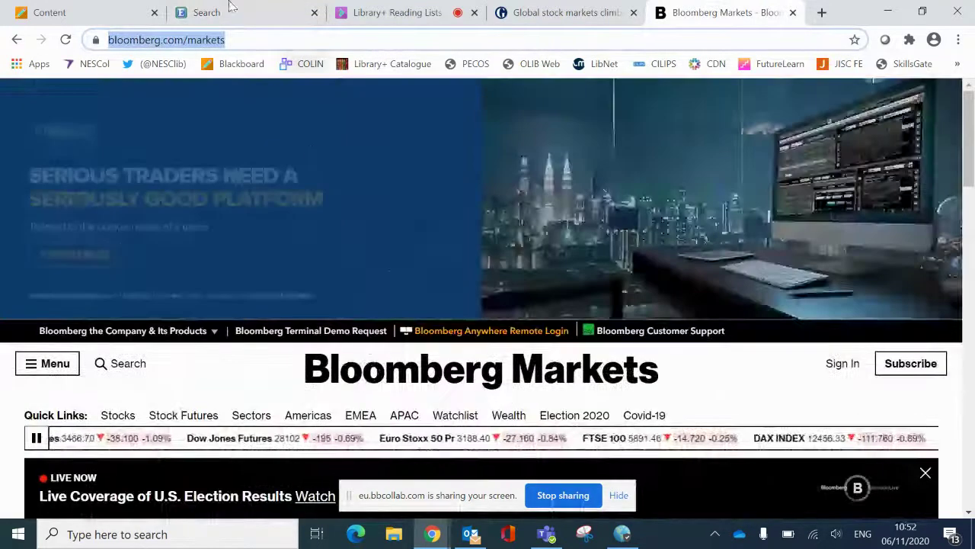
click(206, 12)
click(103, 237)
key(ctrl+v)
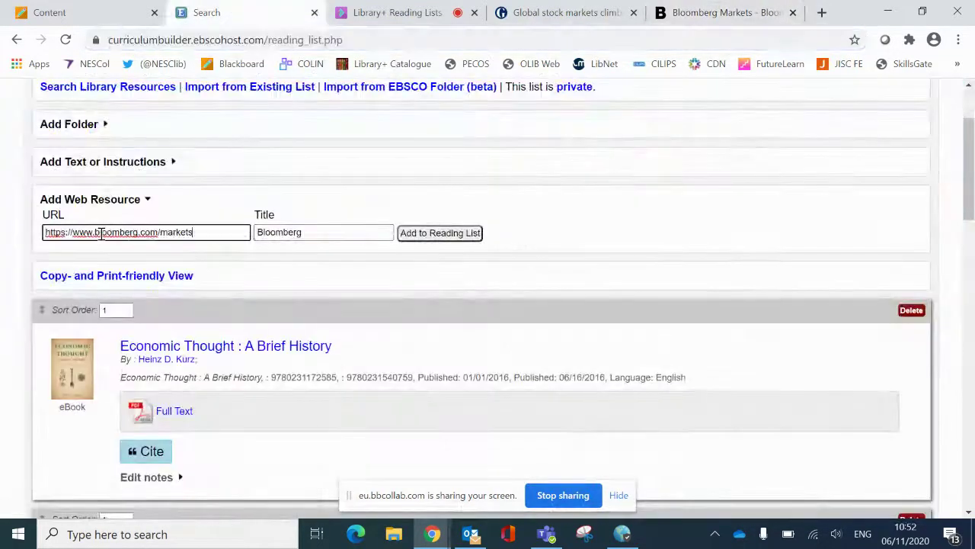
click(444, 234)
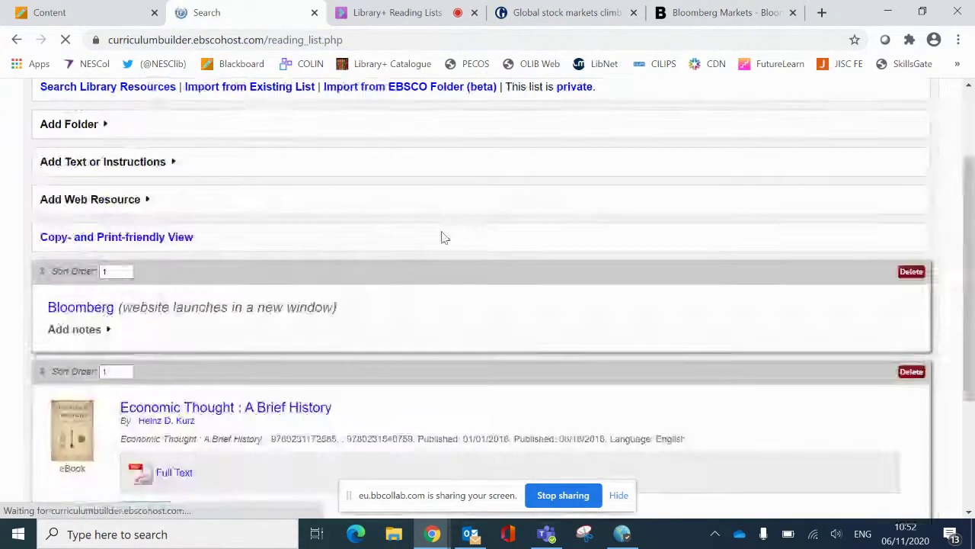
scroll(443, 236, down, 4)
scroll(445, 237, down, 7)
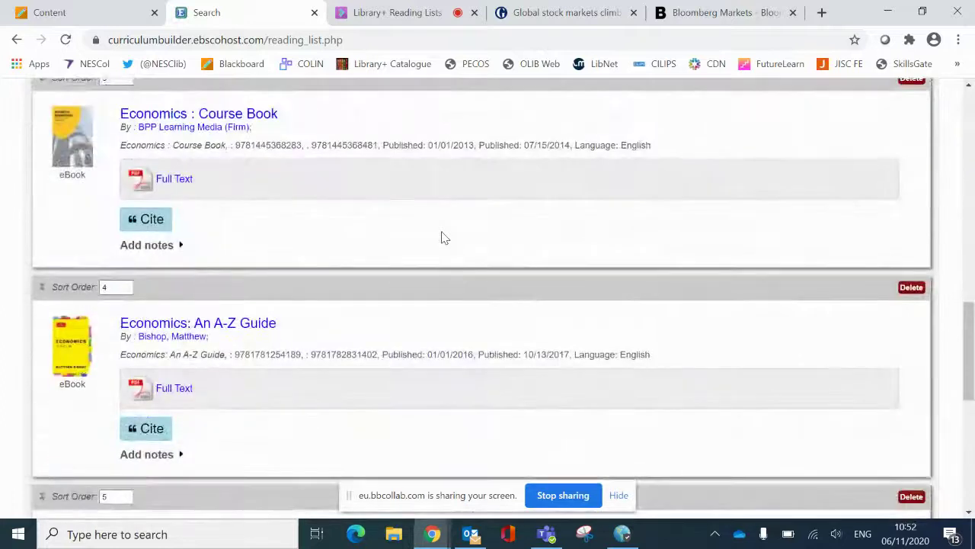
scroll(445, 238, up, 7)
scroll(444, 238, up, 5)
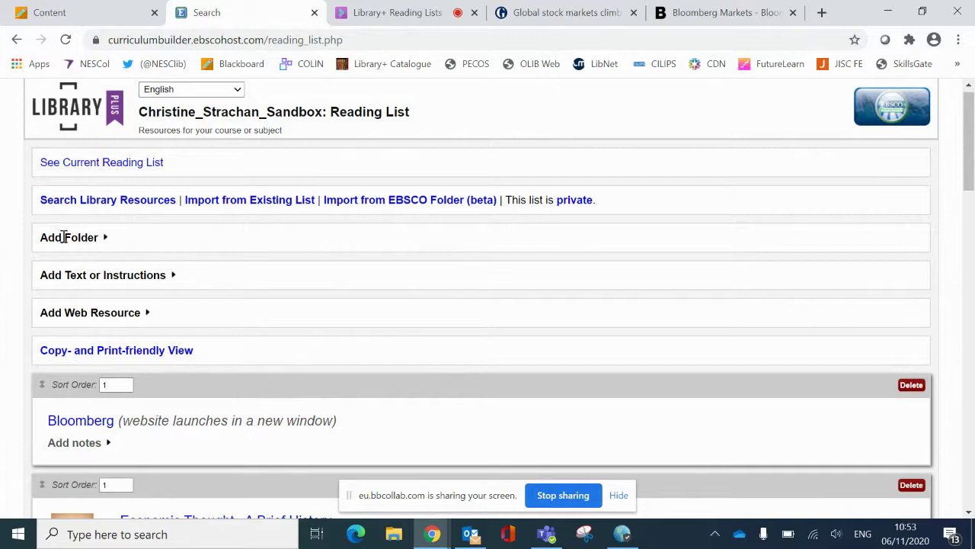
click(104, 241)
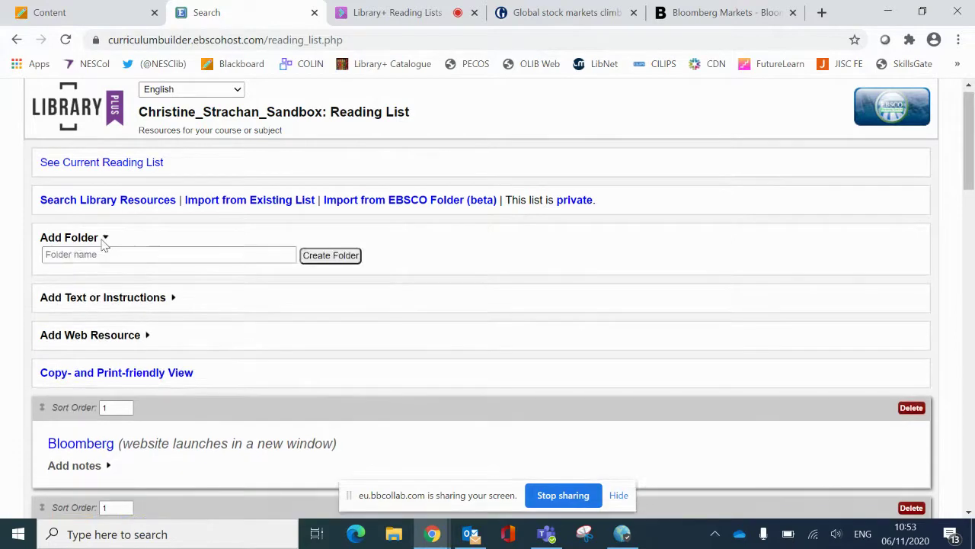
click(93, 255)
text(Stock Markets)
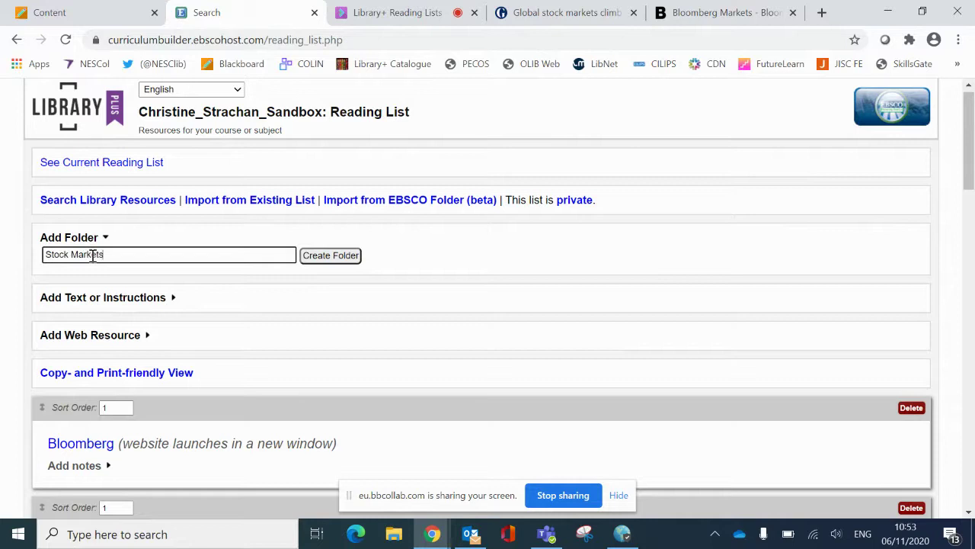
click(313, 257)
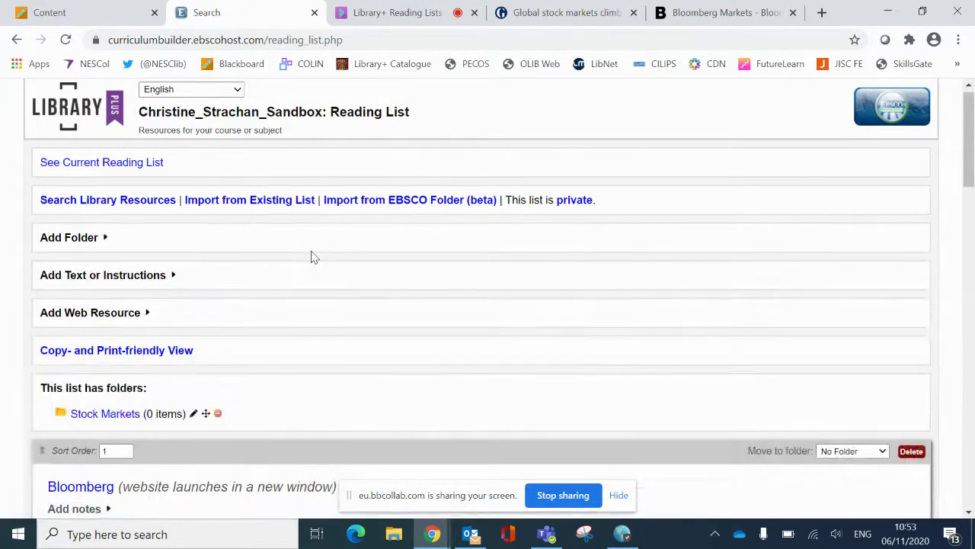
scroll(160, 334, down, 1)
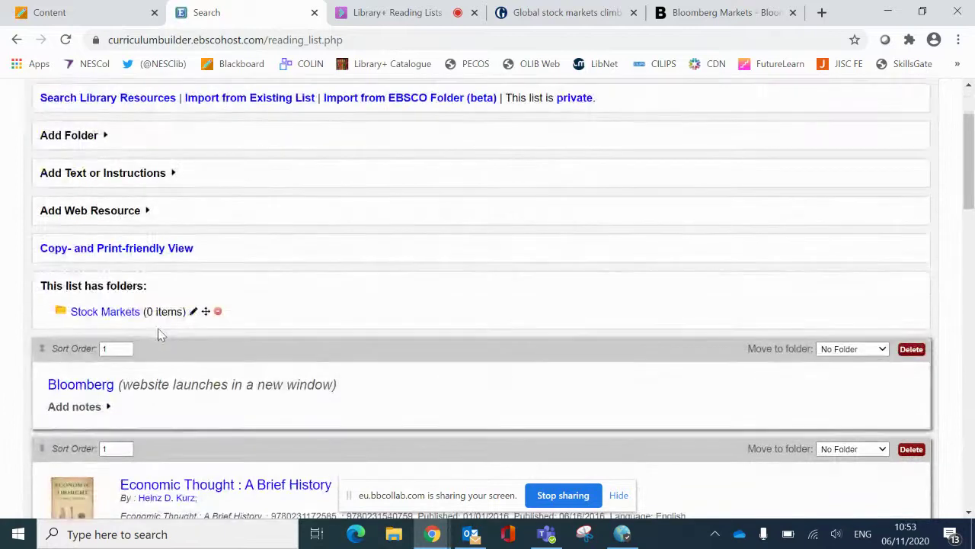
scroll(158, 329, down, 1)
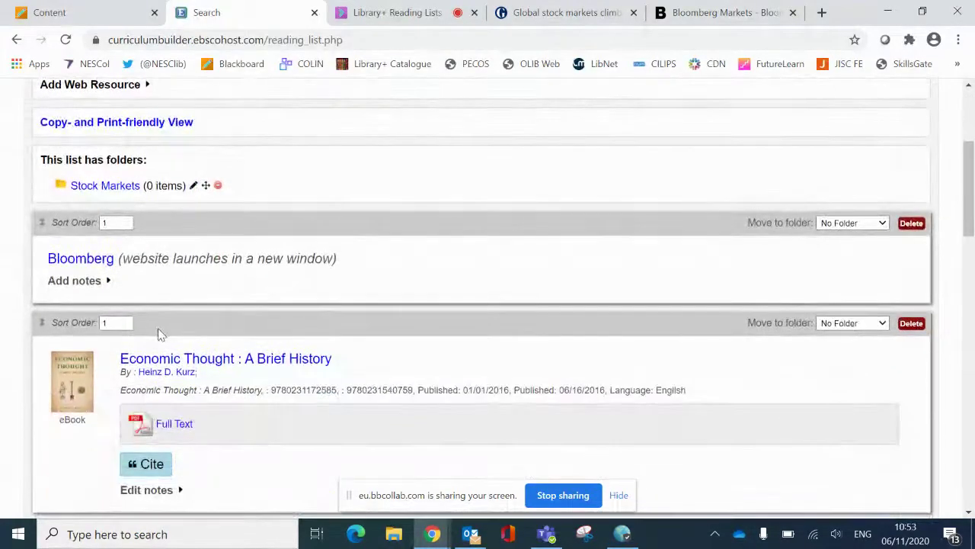
scroll(478, 323, down, 1)
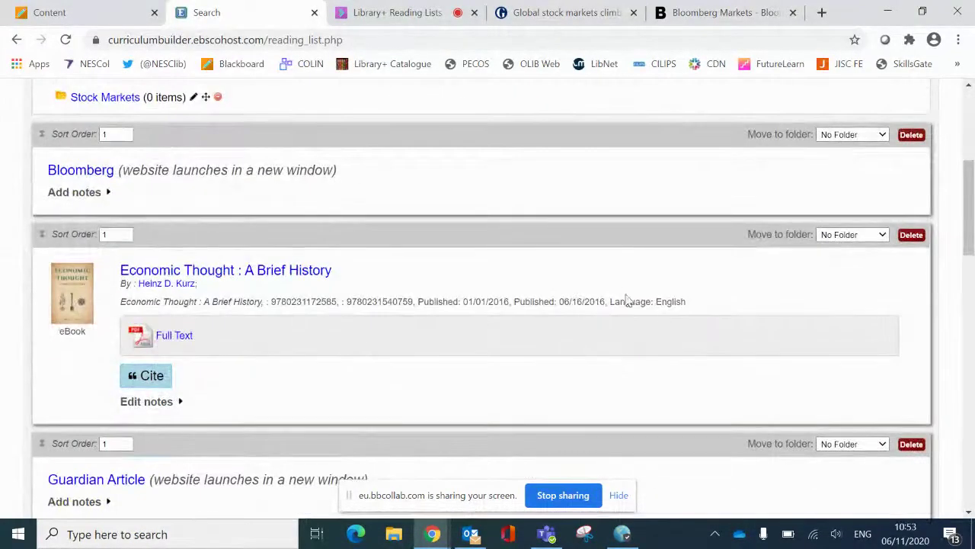
scroll(619, 345, down, 1)
scroll(619, 345, down, 2)
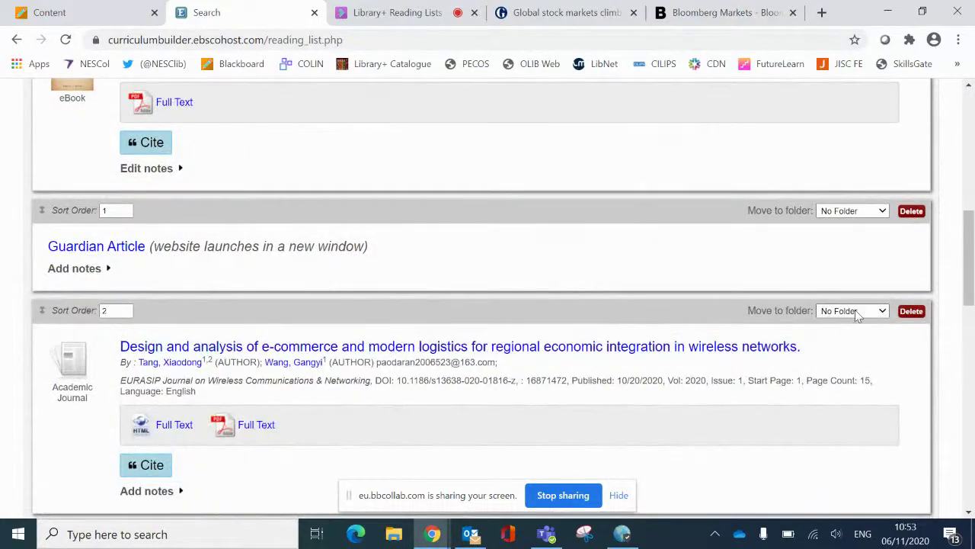
click(884, 311)
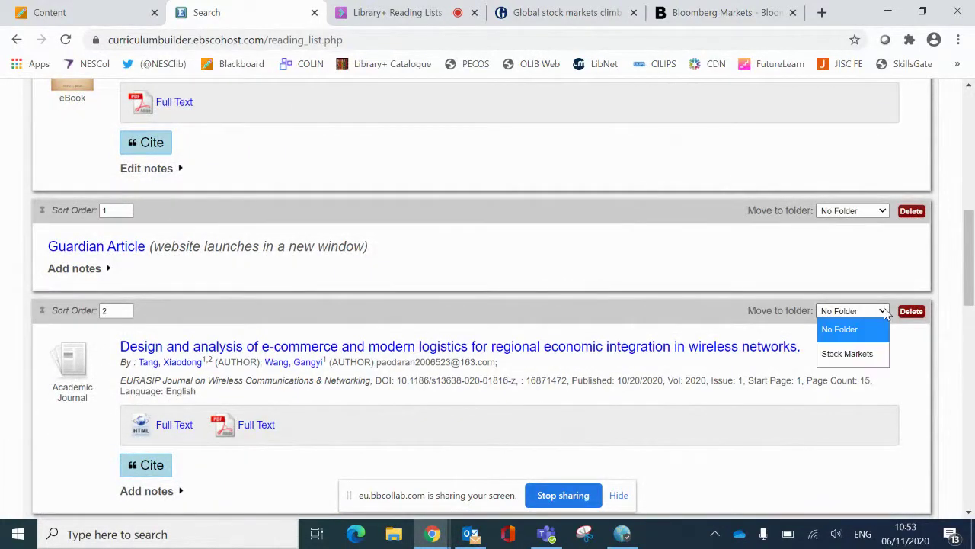
scroll(648, 292, up, 2)
scroll(649, 292, down, 1)
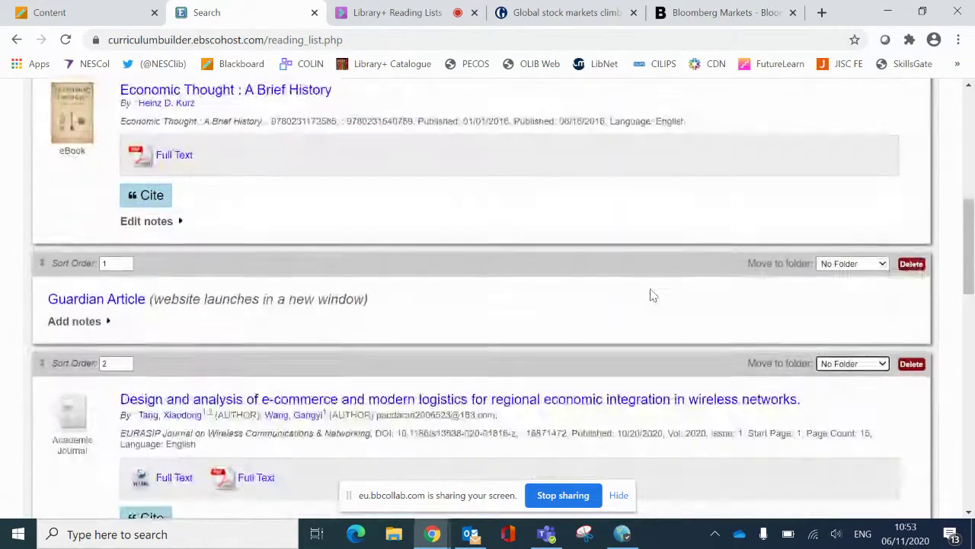
click(886, 264)
click(870, 309)
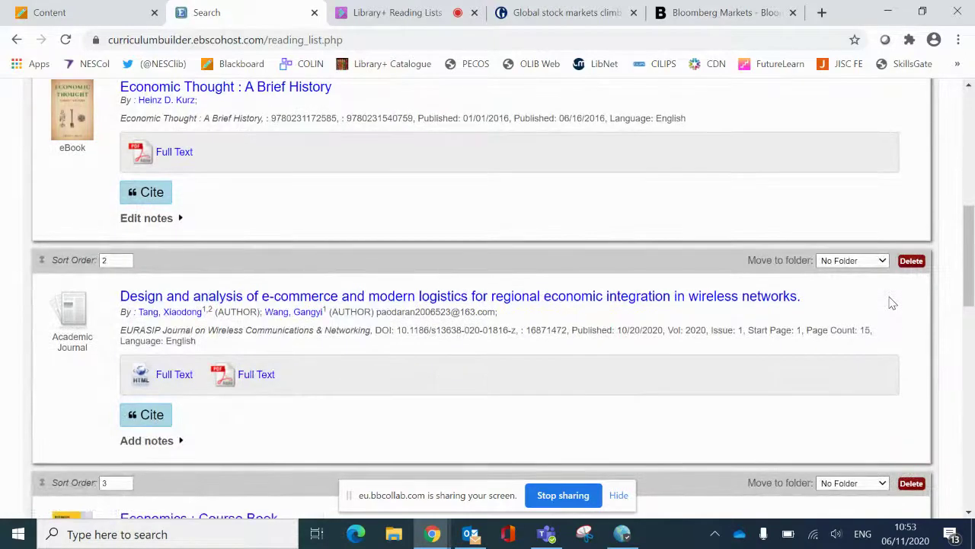
scroll(893, 303, down, 10)
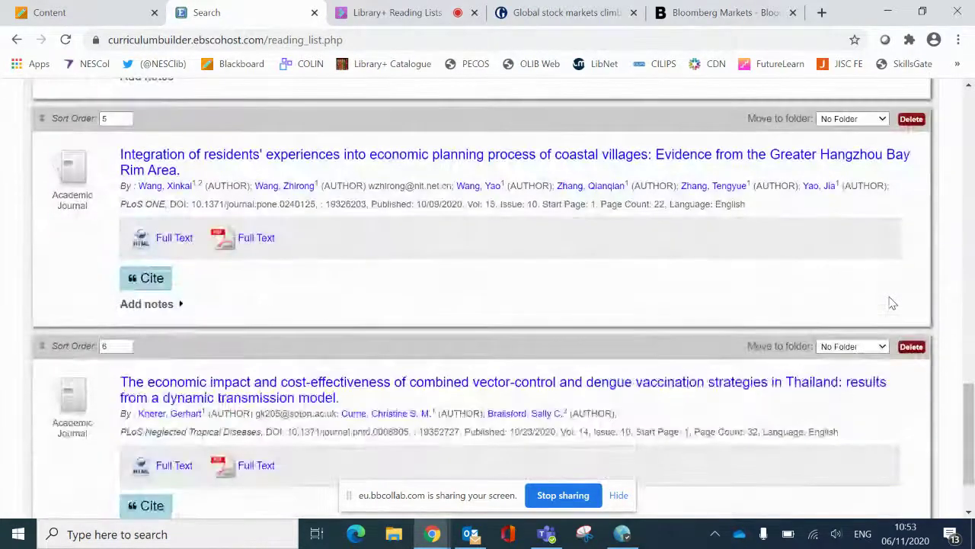
scroll(892, 303, up, 12)
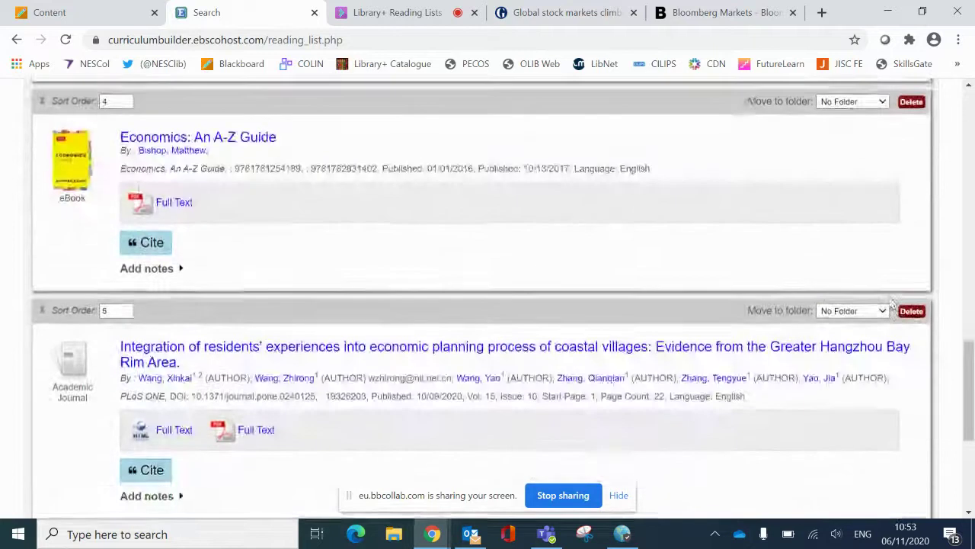
scroll(892, 303, up, 2)
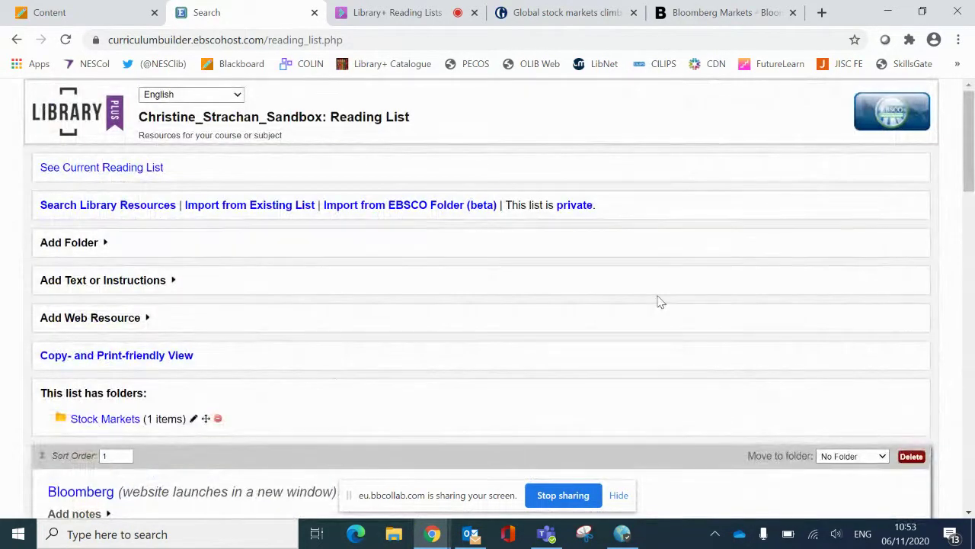
In the Blackboard course, go to Course Materials > WEEK 1 MATERIALS and turn on Student Preview.
click(77, 6)
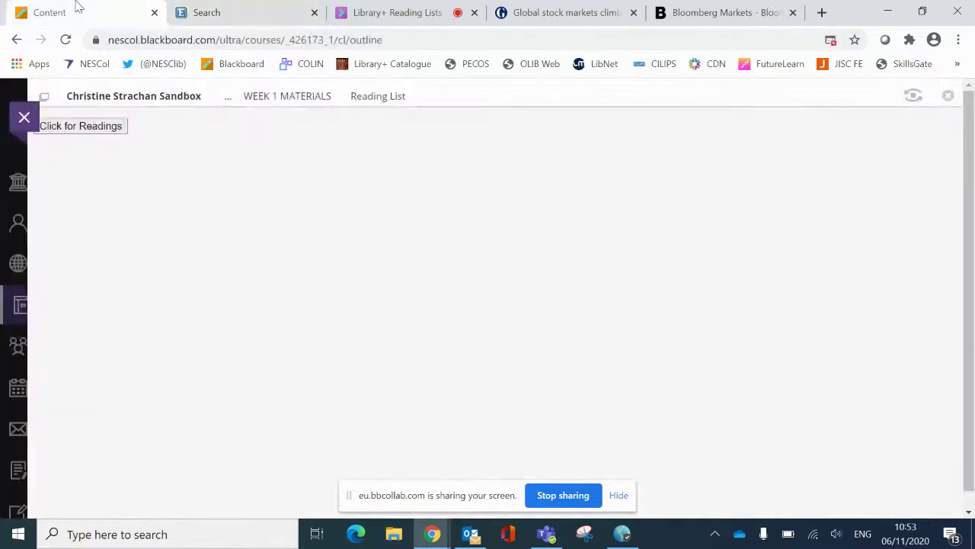
click(26, 119)
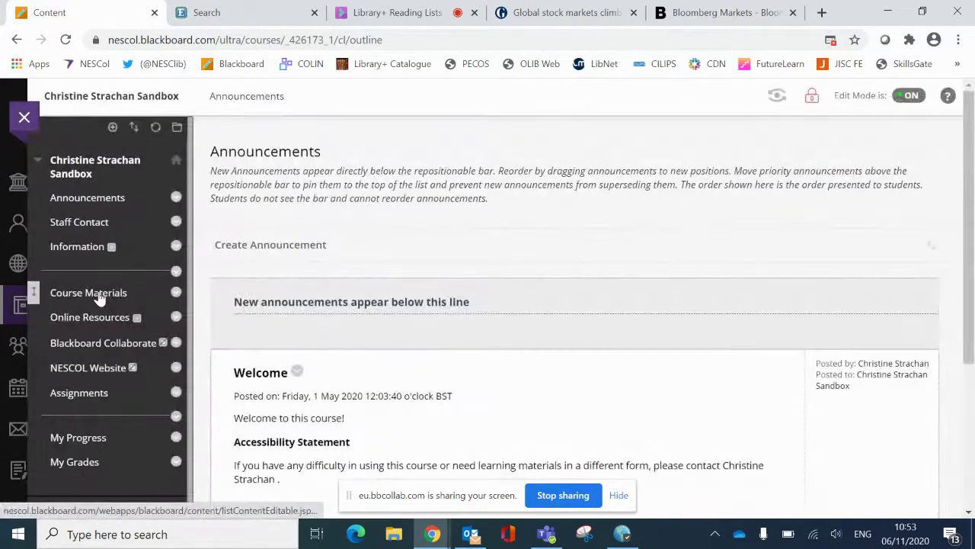
click(97, 294)
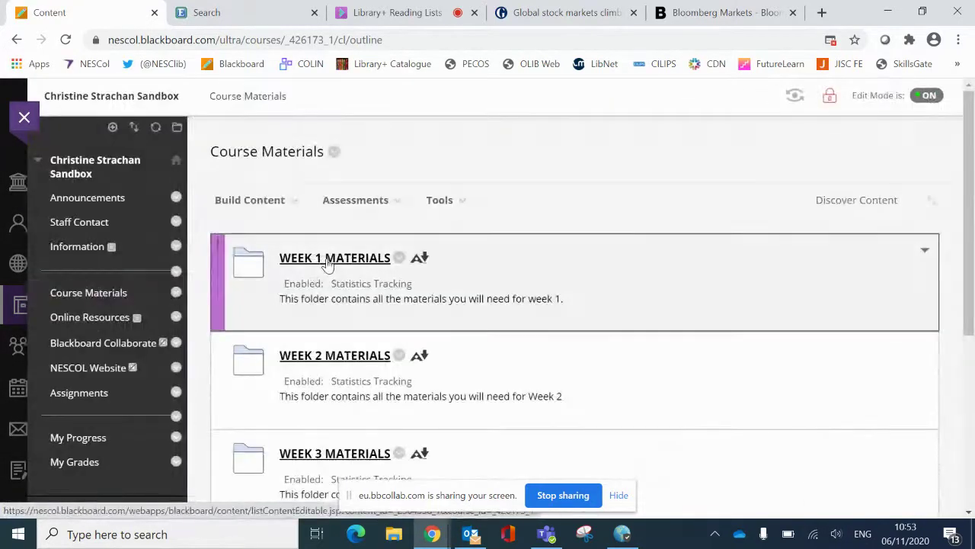
click(328, 260)
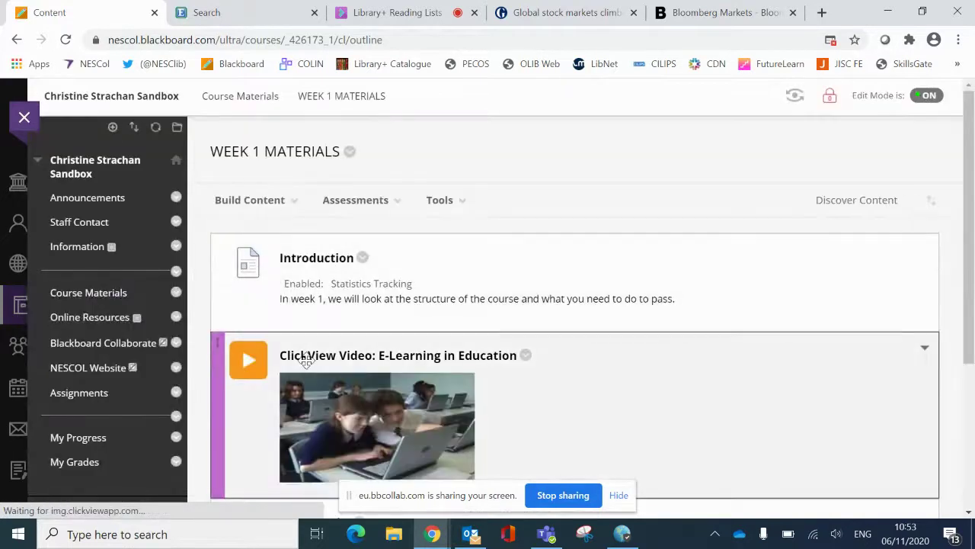
scroll(306, 359, down, 3)
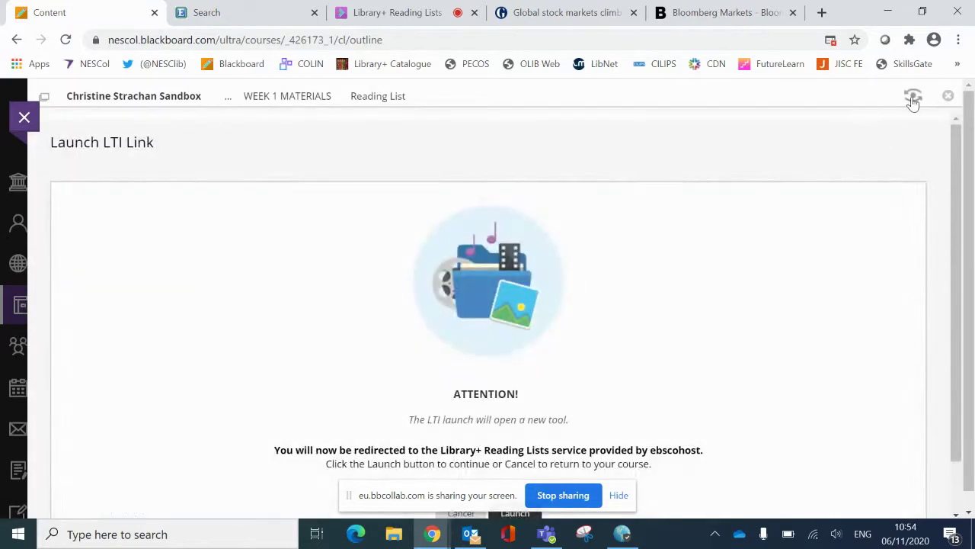
click(912, 98)
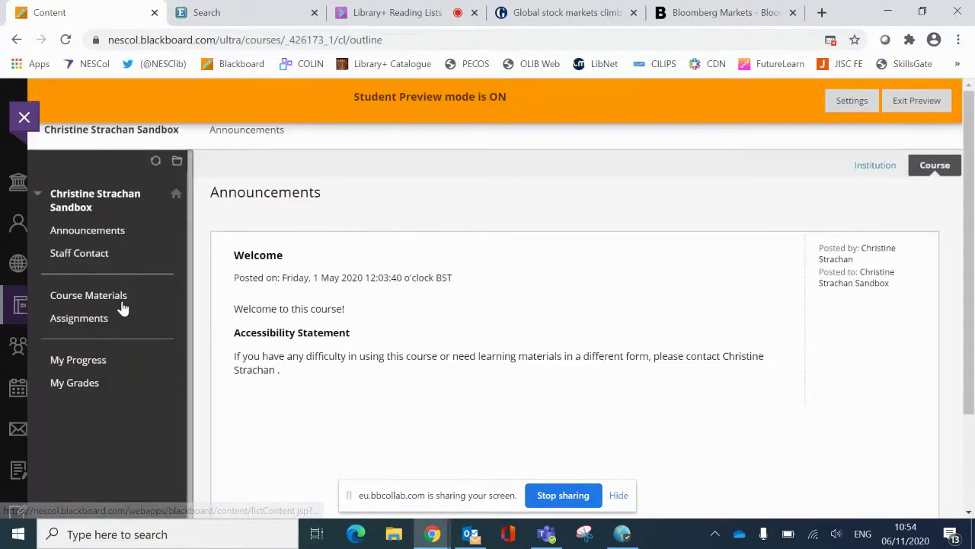
As the student, open WEEK 1 MATERIALS, stay in preview, and launch the Reading List readings.
click(120, 297)
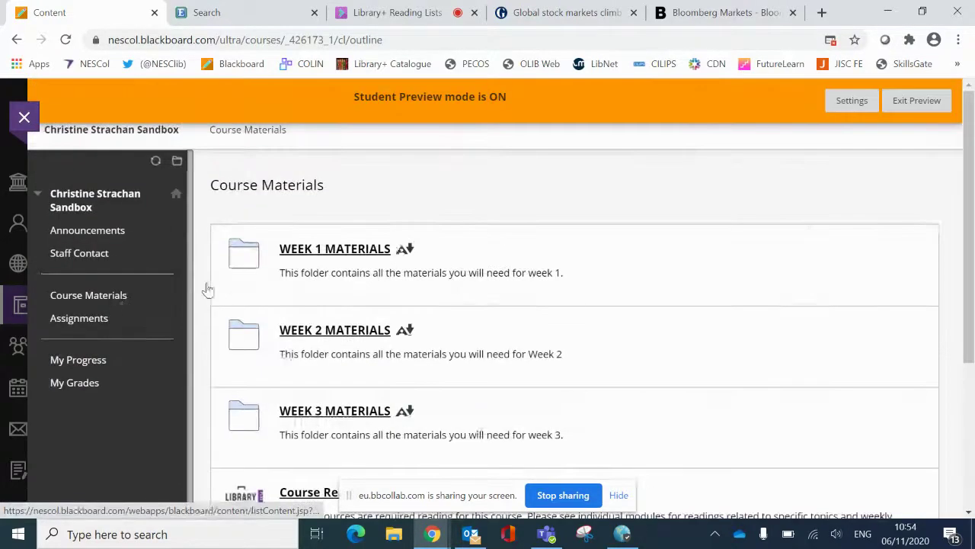
click(295, 252)
scroll(295, 256, down, 2)
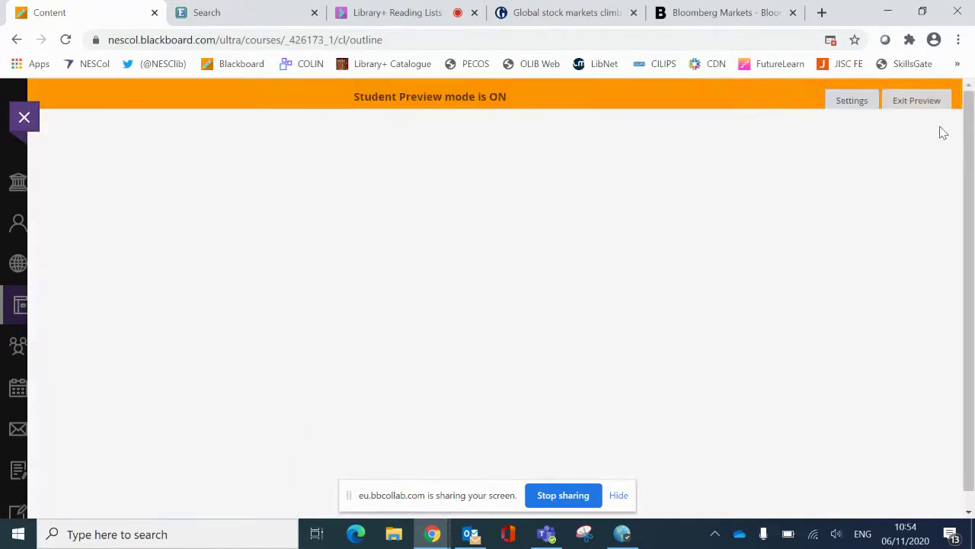
click(929, 103)
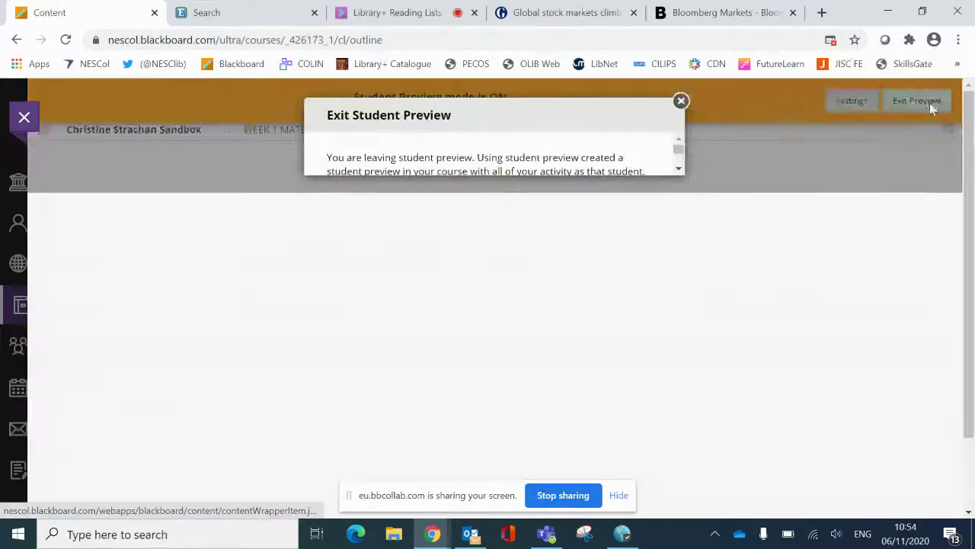
click(681, 101)
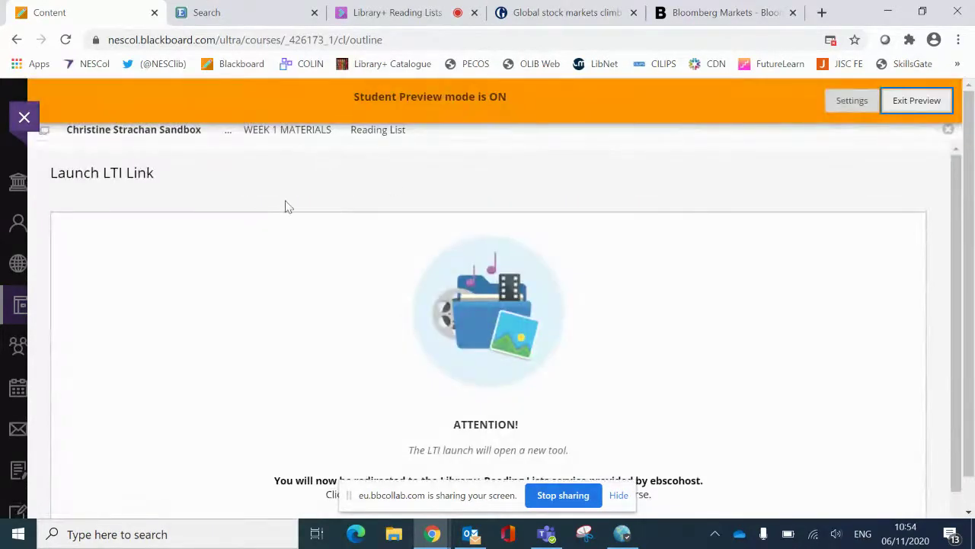
scroll(329, 316, down, 1)
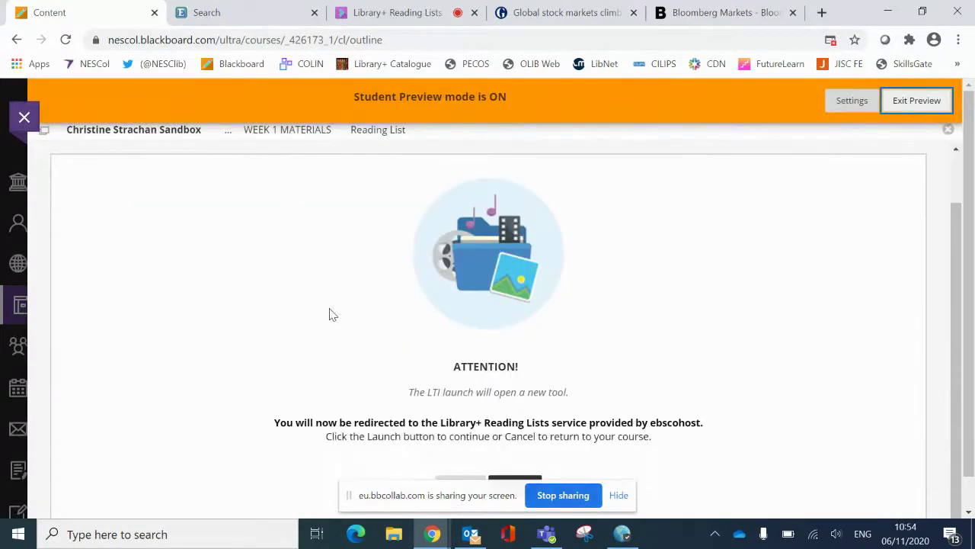
click(922, 12)
scroll(781, 278, down, 1)
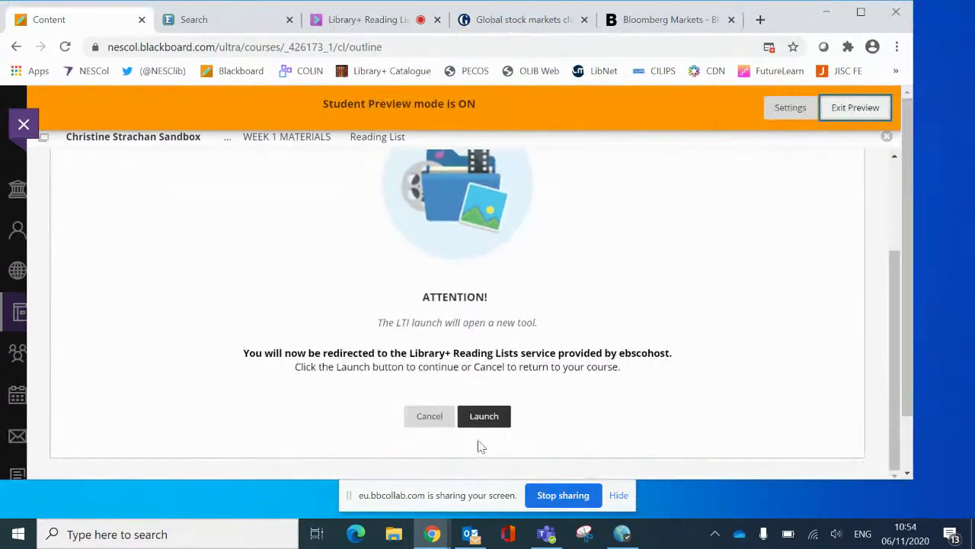
click(496, 424)
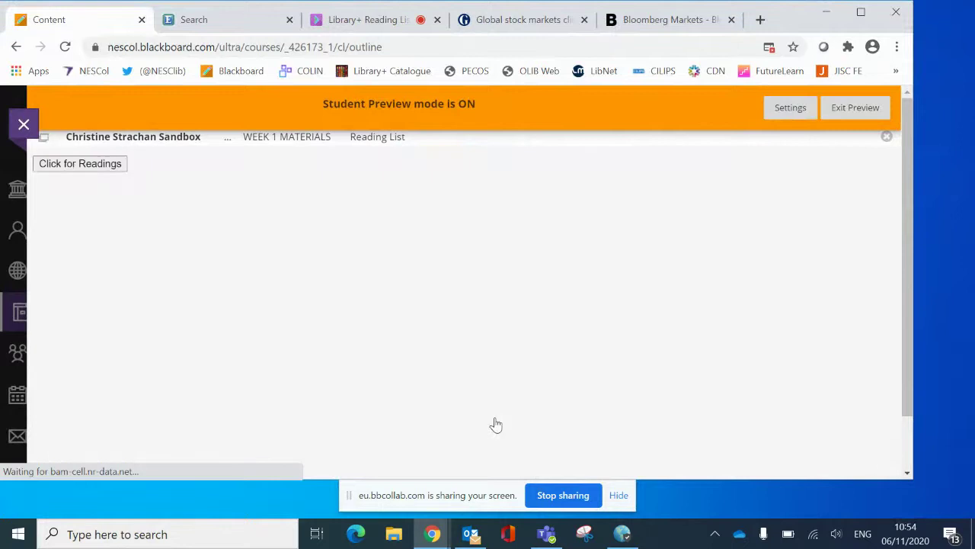
click(90, 165)
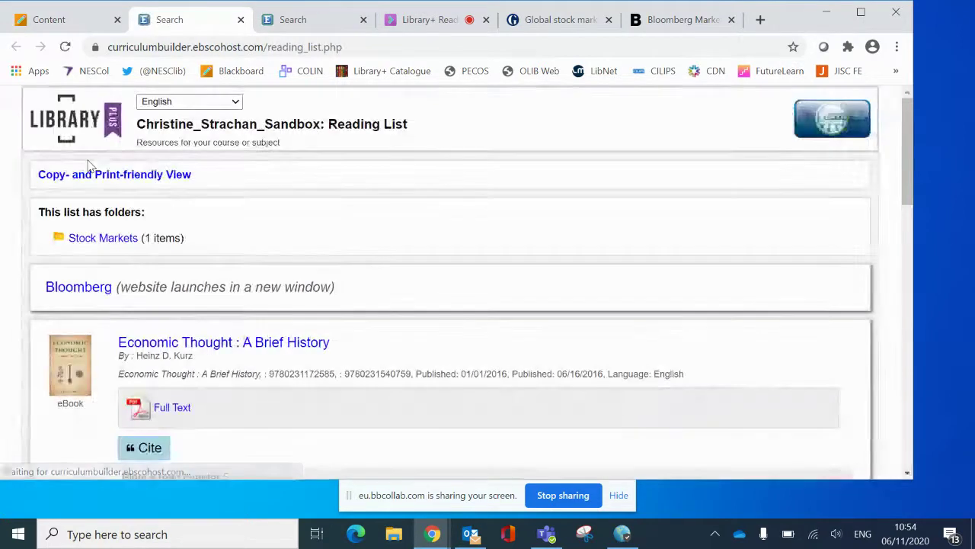
Maximize the browser, scroll the student's reading list, and open Cite for Economic Thought.
click(861, 12)
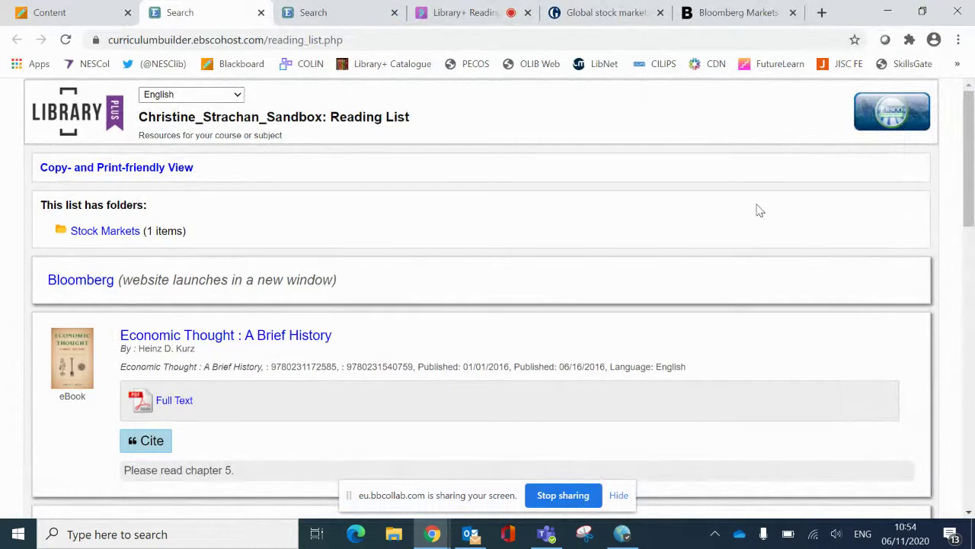
scroll(759, 211, down, 4)
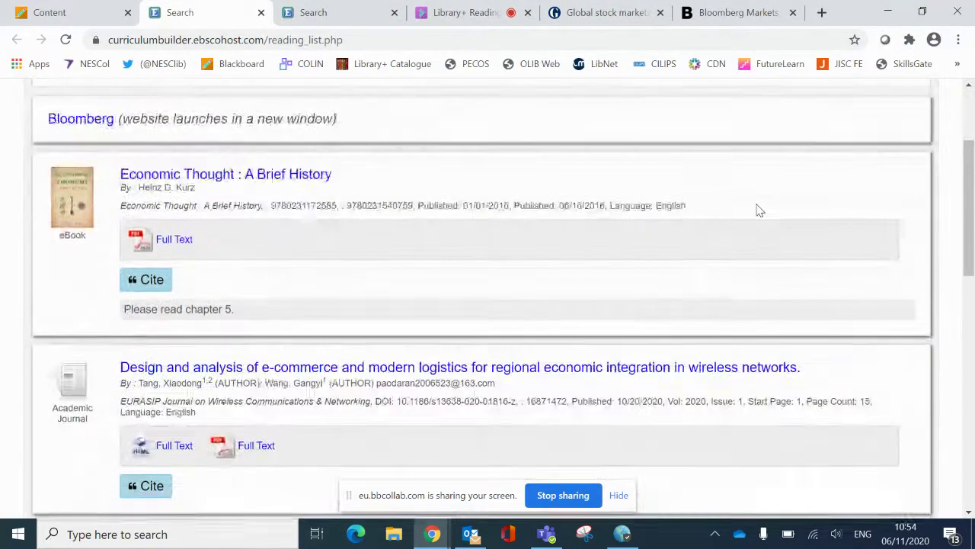
scroll(757, 211, up, 2)
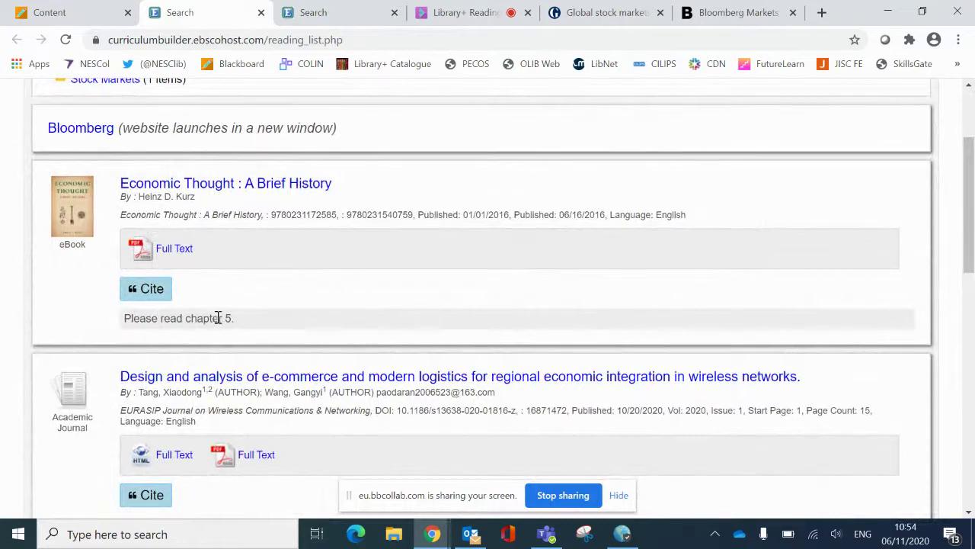
scroll(227, 290, up, 2)
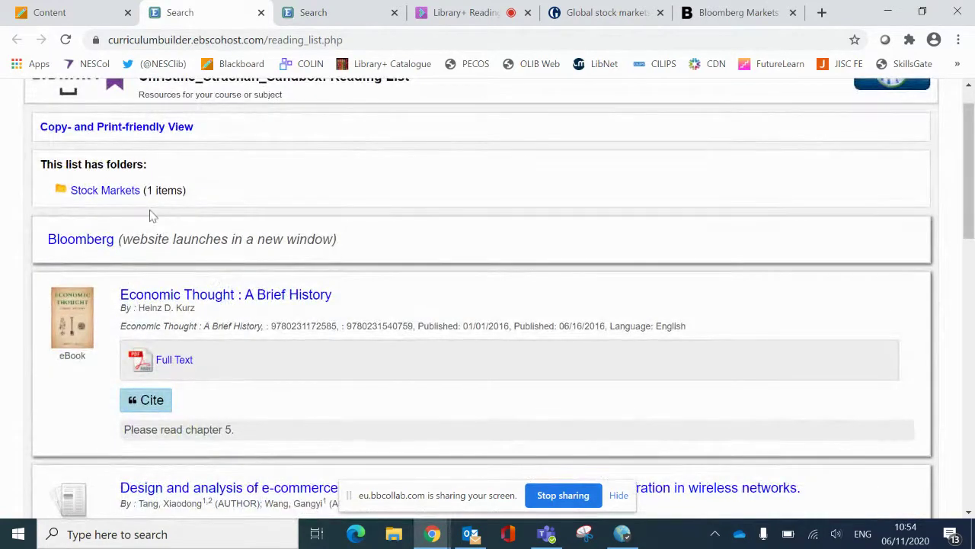
scroll(210, 290, down, 3)
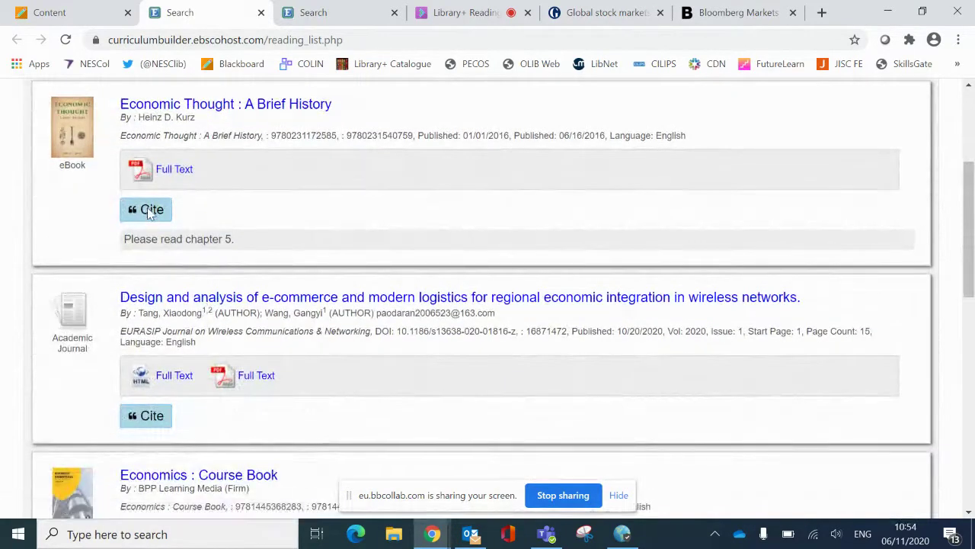
click(150, 212)
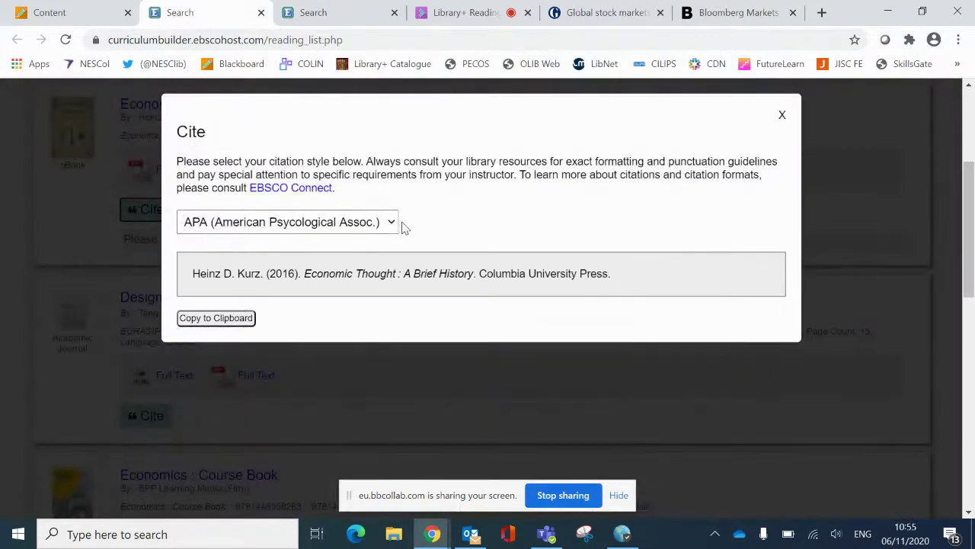
Switch the Economic Thought citation to Harvard style, then close the Cite dialog.
click(392, 223)
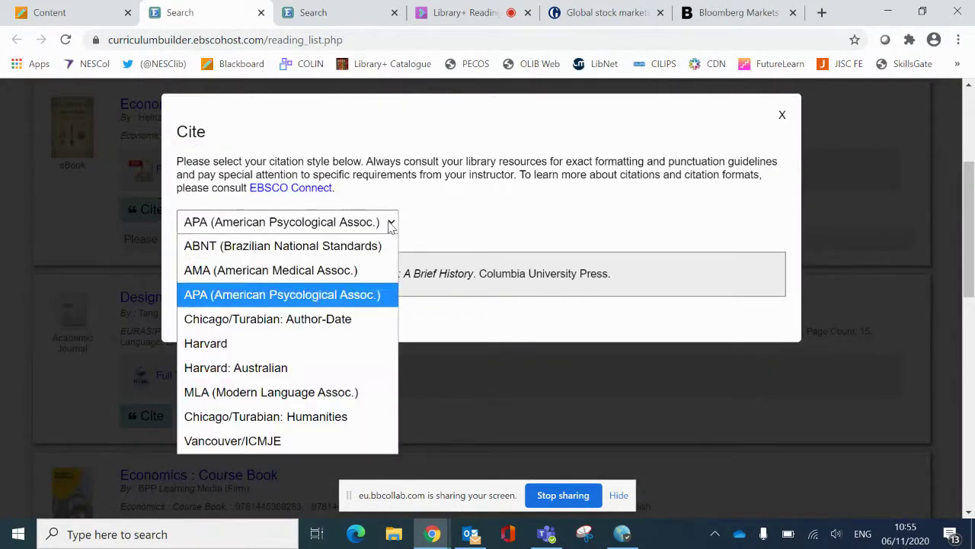
click(292, 347)
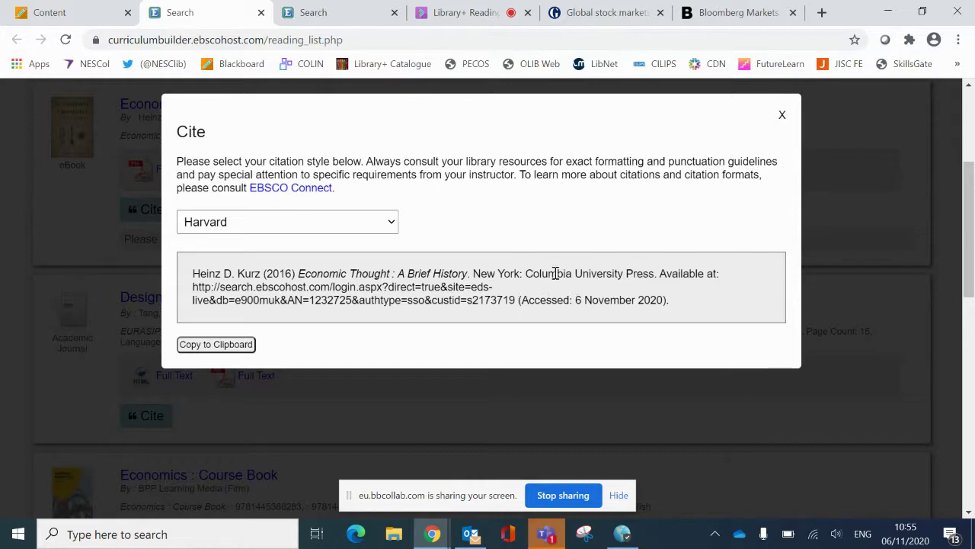
click(782, 115)
scroll(785, 119, up, 3)
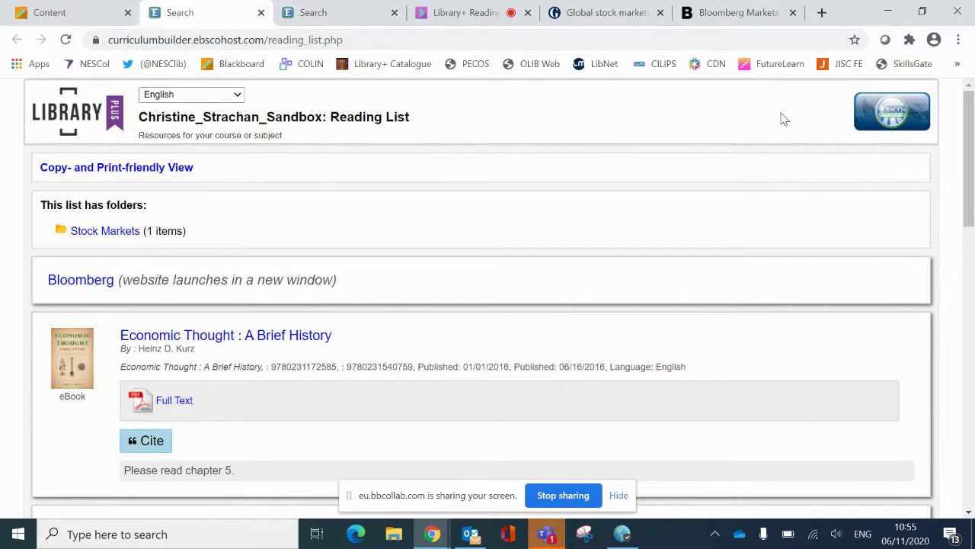
Go back through the Blackboard course tab to the live Collaborate session tab.
click(35, 12)
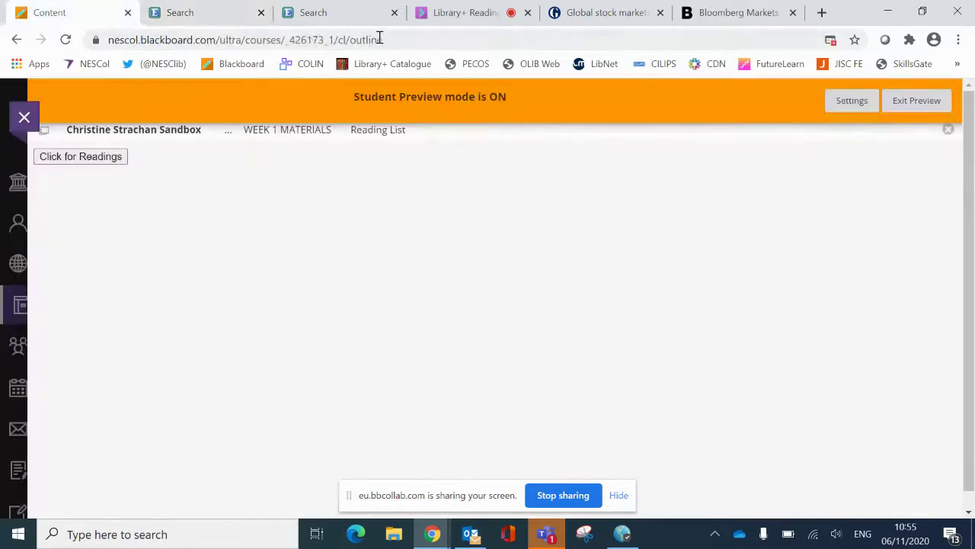
click(438, 8)
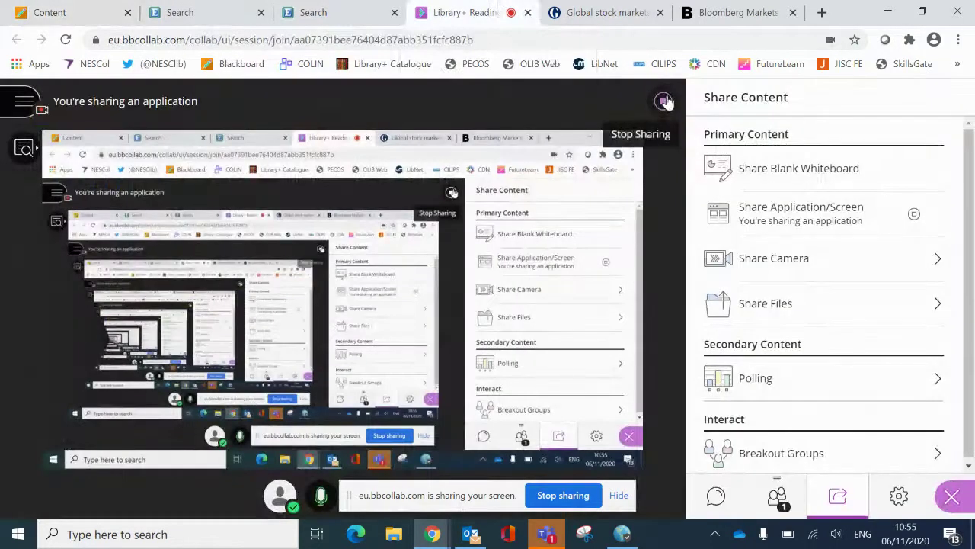